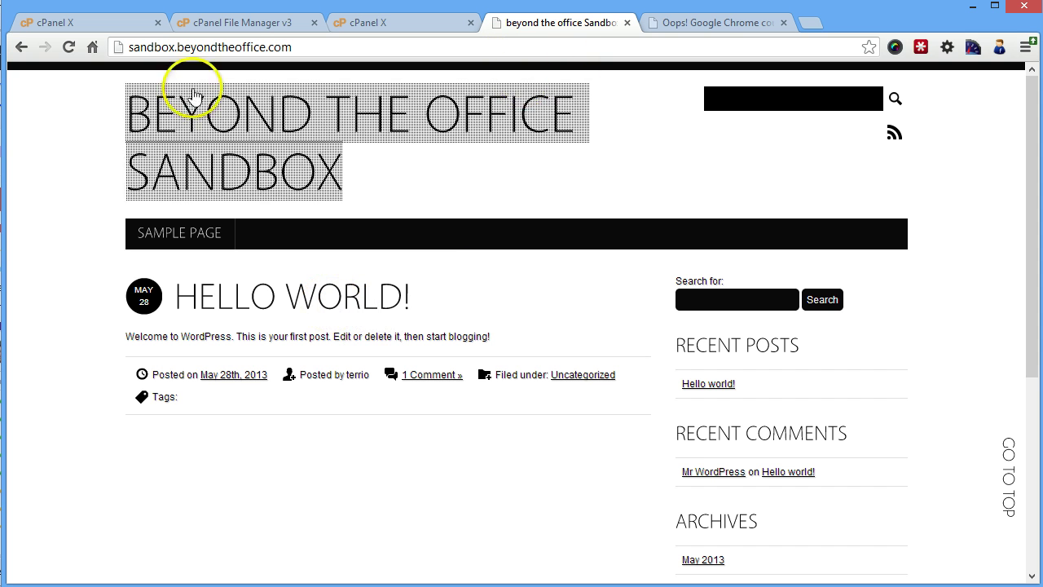
Step: Load the sandbox site's /wp-admin dashboard, close the error tab, and open BackupBuddy
click(326, 47)
click(326, 46)
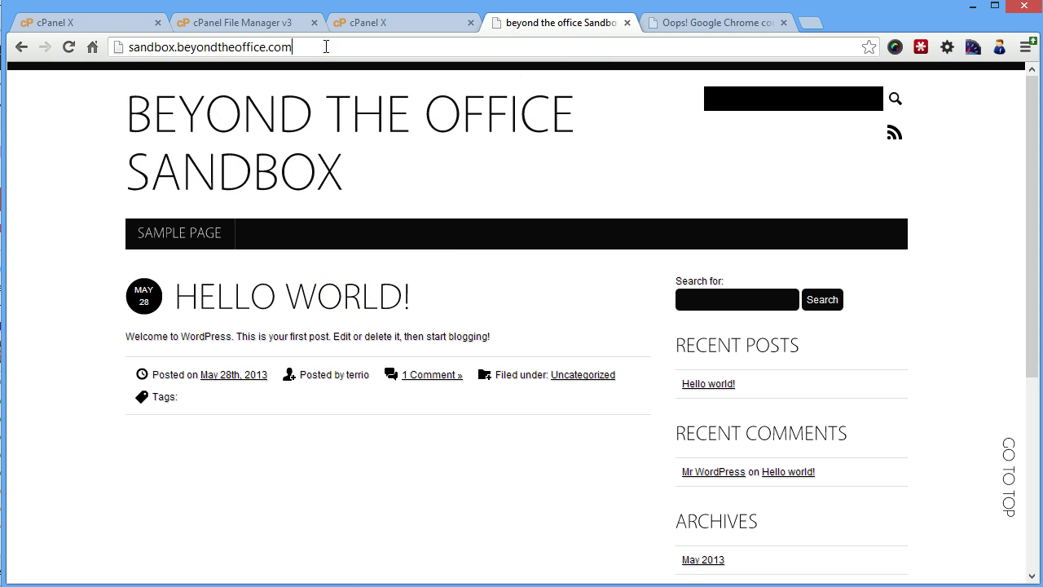
text(/wpad)
key(BackSpace)
key(BackSpace)
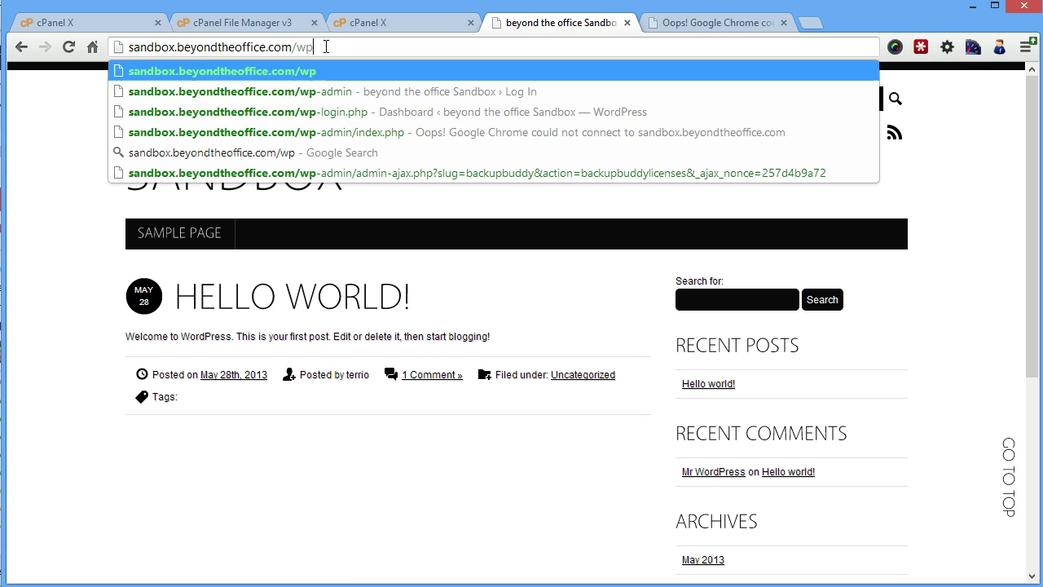
text(-admin)
key(Return)
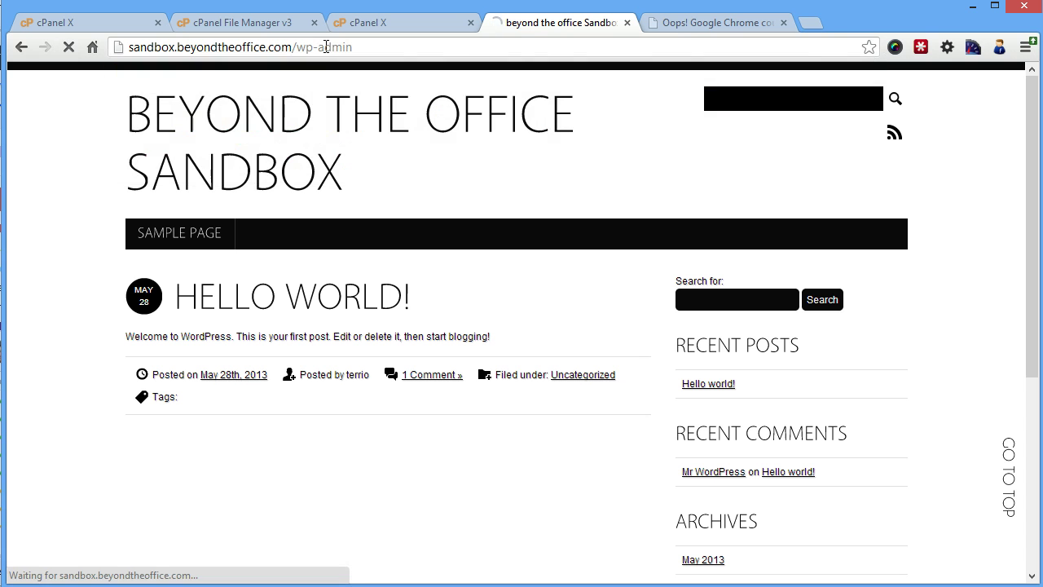
click(783, 23)
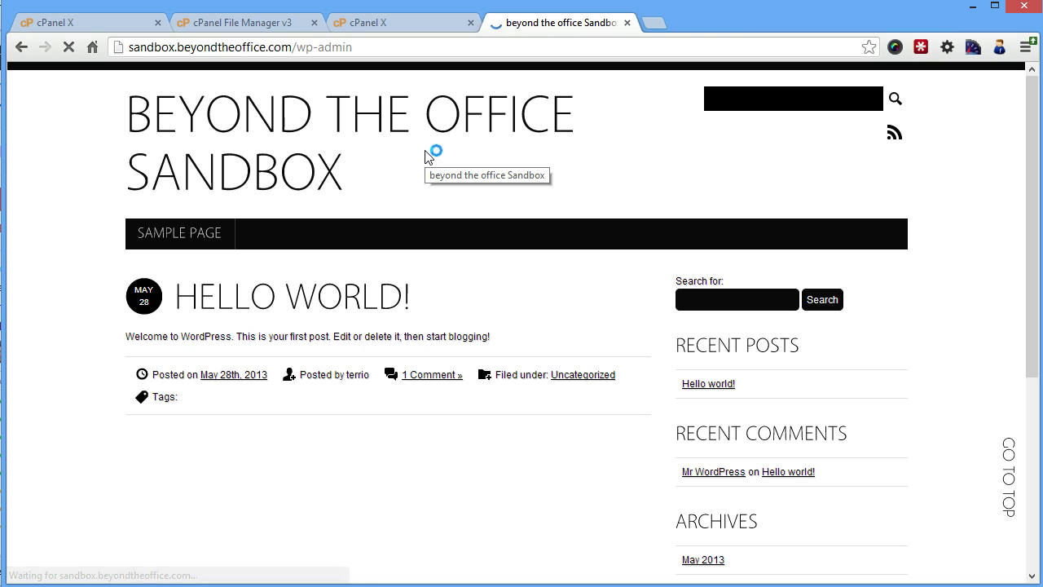
click(402, 155)
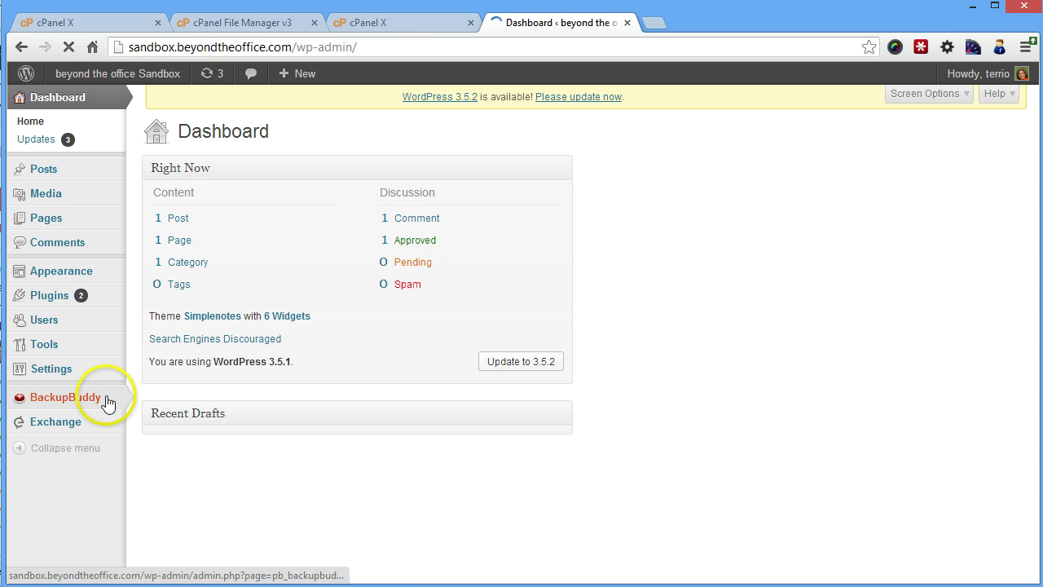
click(91, 399)
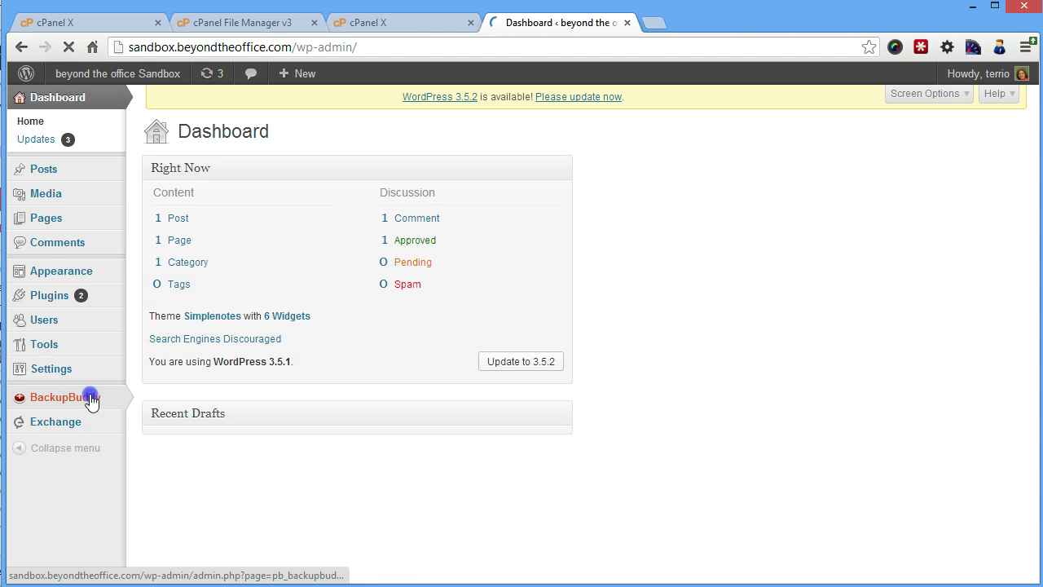
Step: Download the 16.53 MB full backup zip into Downloads, replacing the existing copy
click(36, 401)
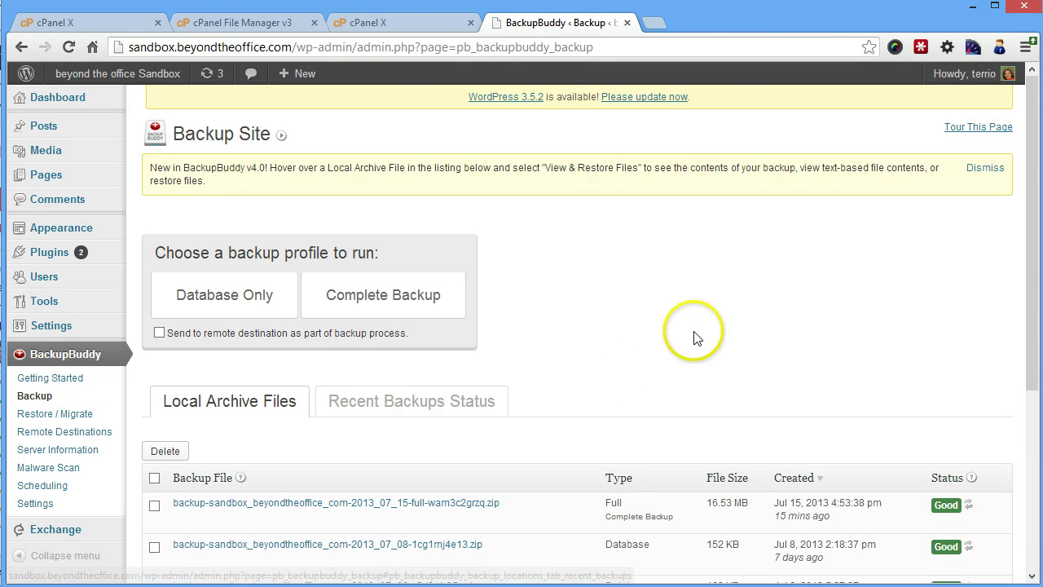
scroll(684, 334, down, 2)
scroll(563, 330, up, 1)
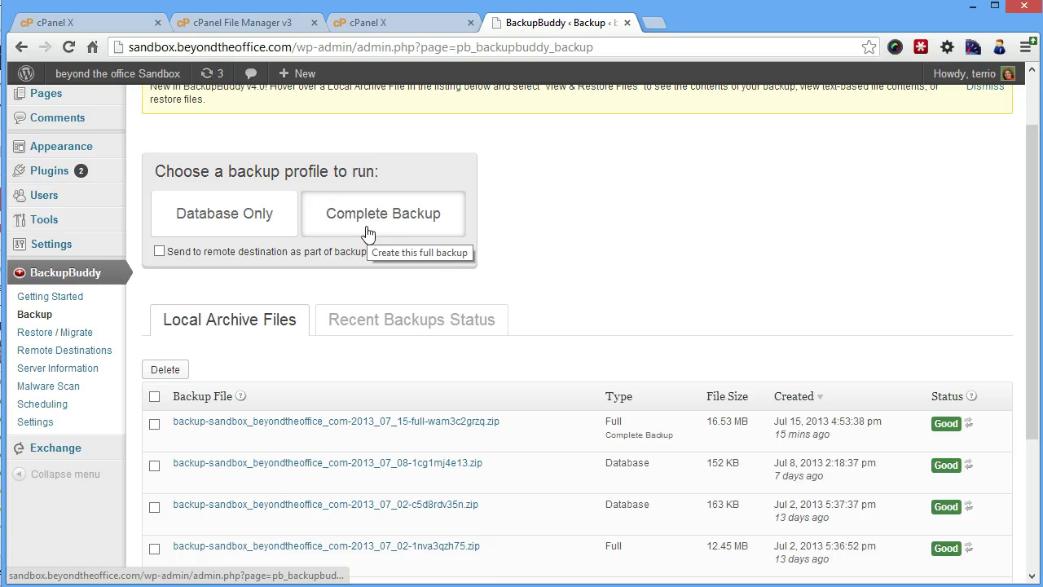
click(210, 438)
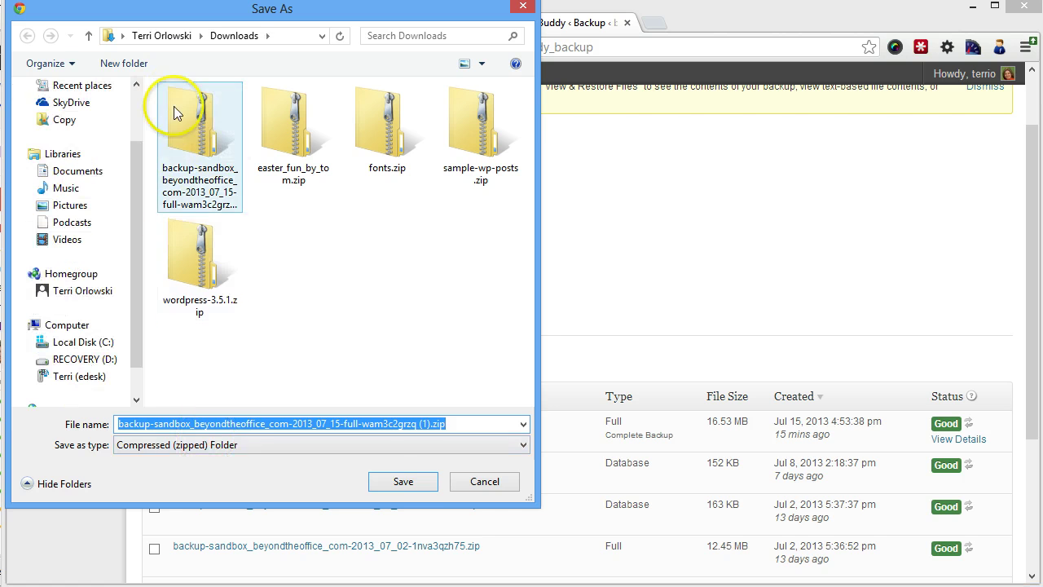
click(174, 106)
click(386, 483)
click(637, 307)
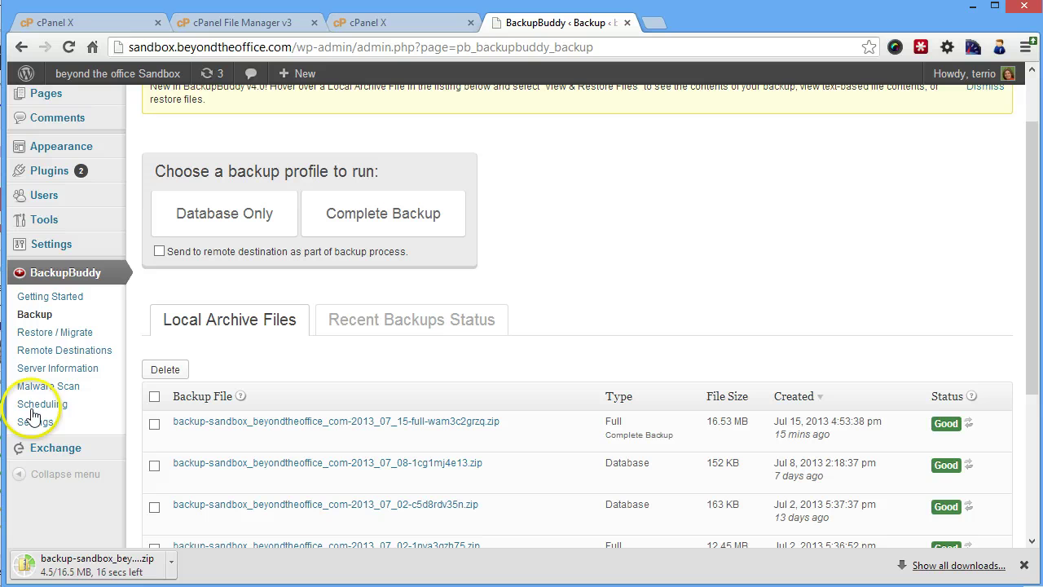
Step: From Restore / Migrate, cancel the duplicate ImportBuddy download with blank password and return to cPanel upload
click(35, 332)
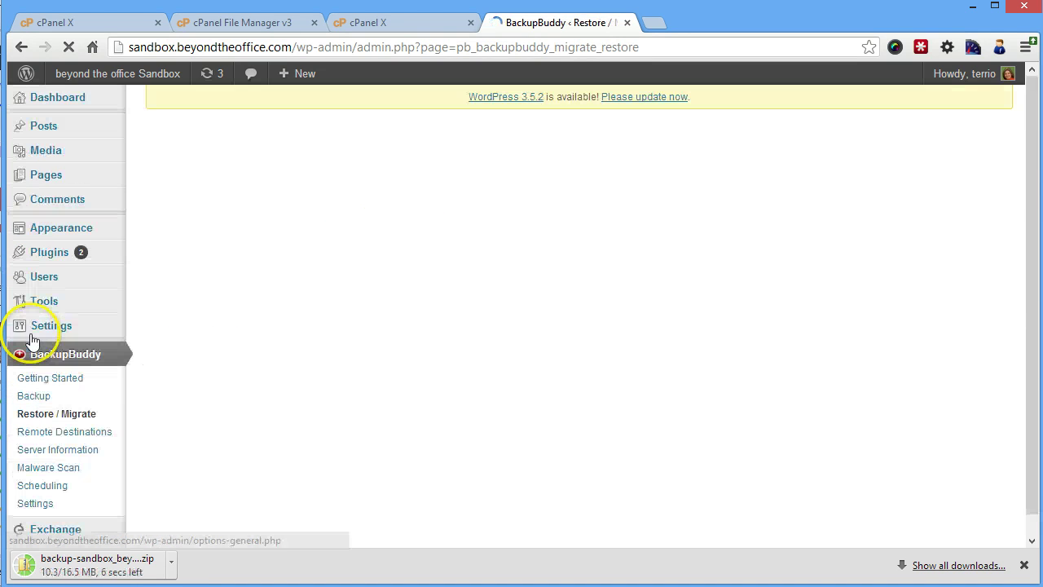
click(241, 270)
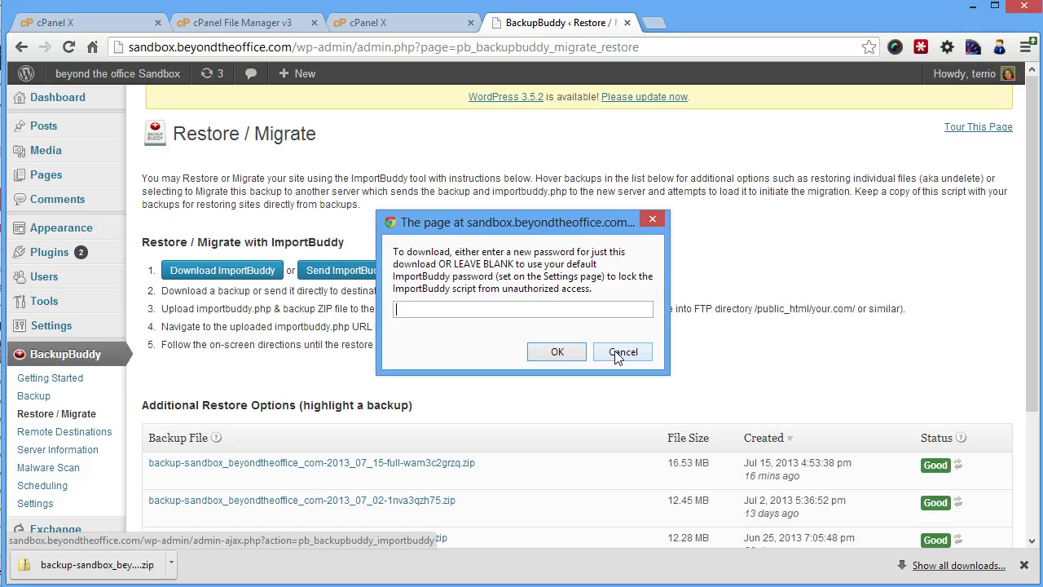
click(582, 355)
click(582, 355)
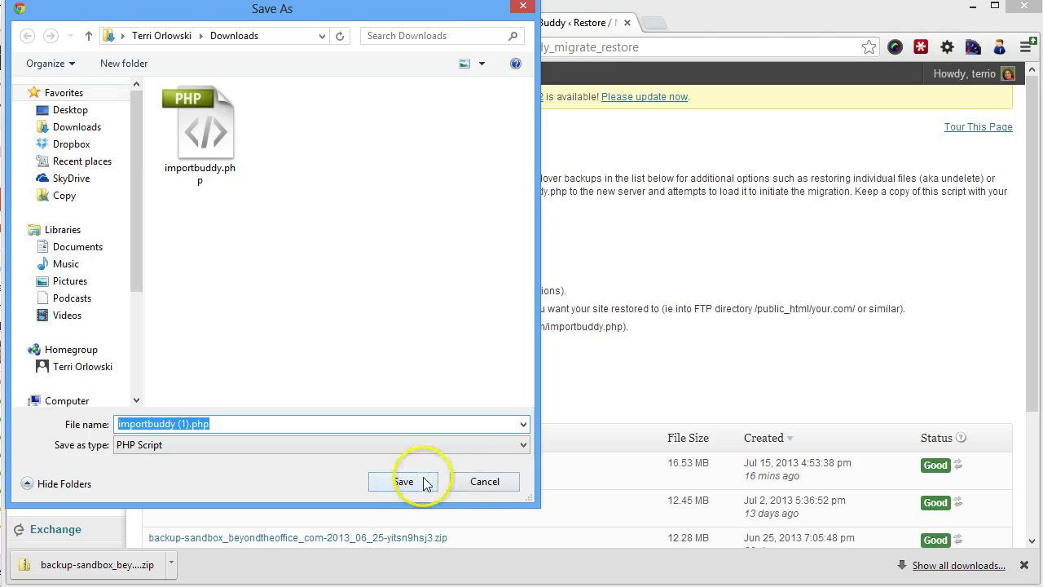
click(512, 482)
click(398, 23)
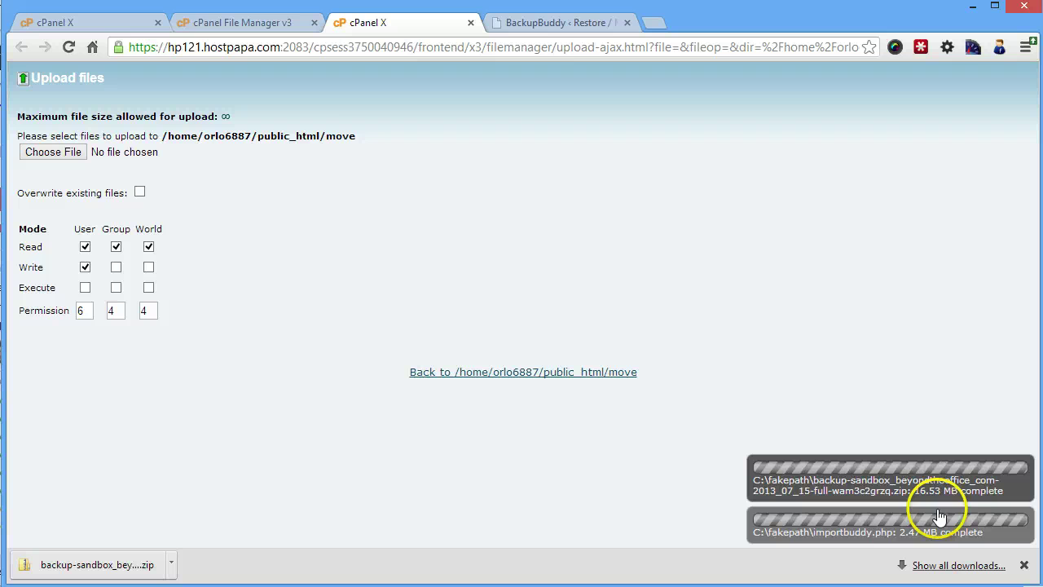
Step: Close the upload page and reload File Manager's public_html/move listing, selecting the backup zip
click(471, 23)
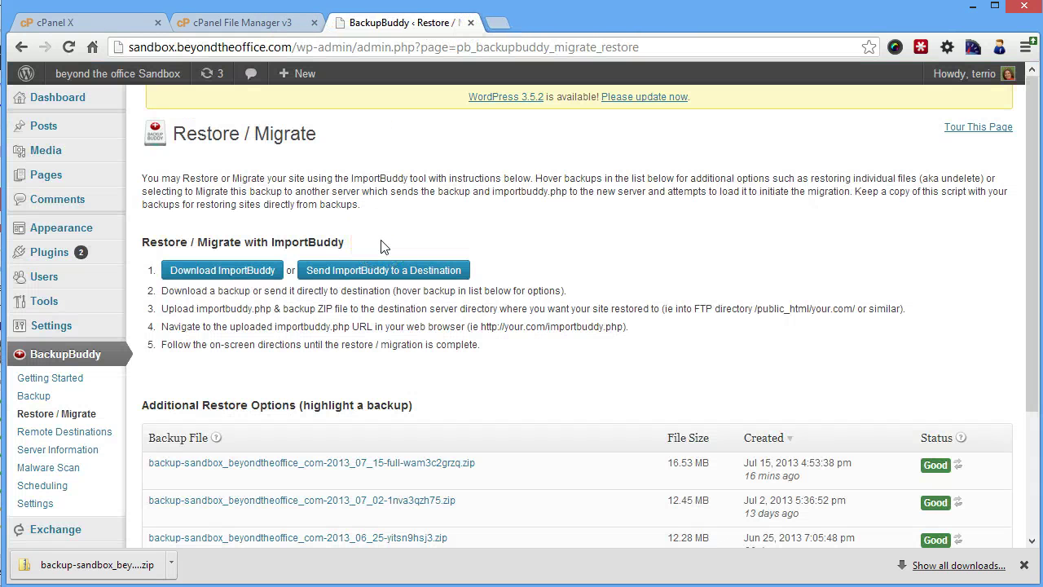
click(264, 274)
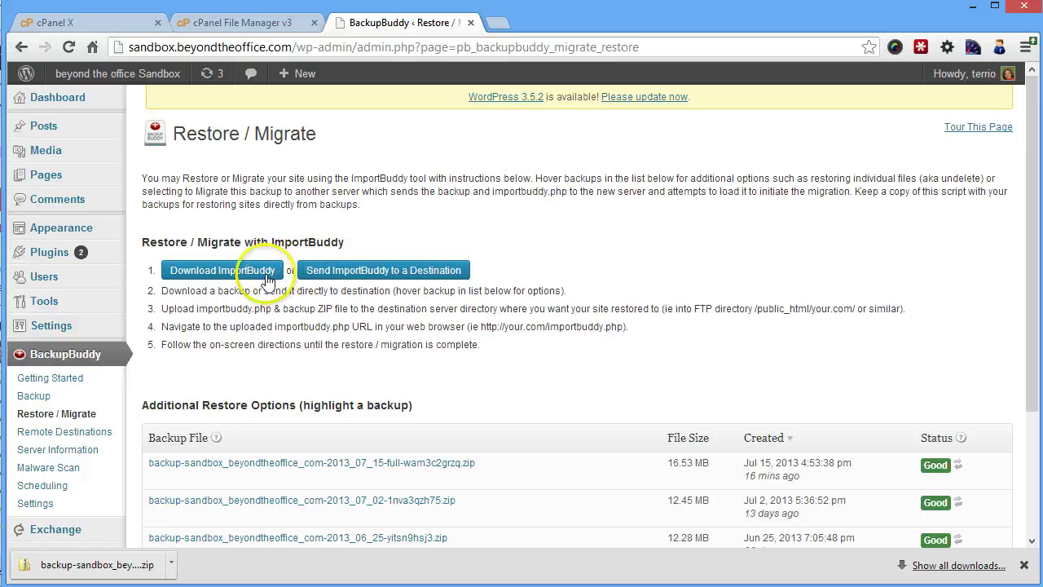
click(238, 27)
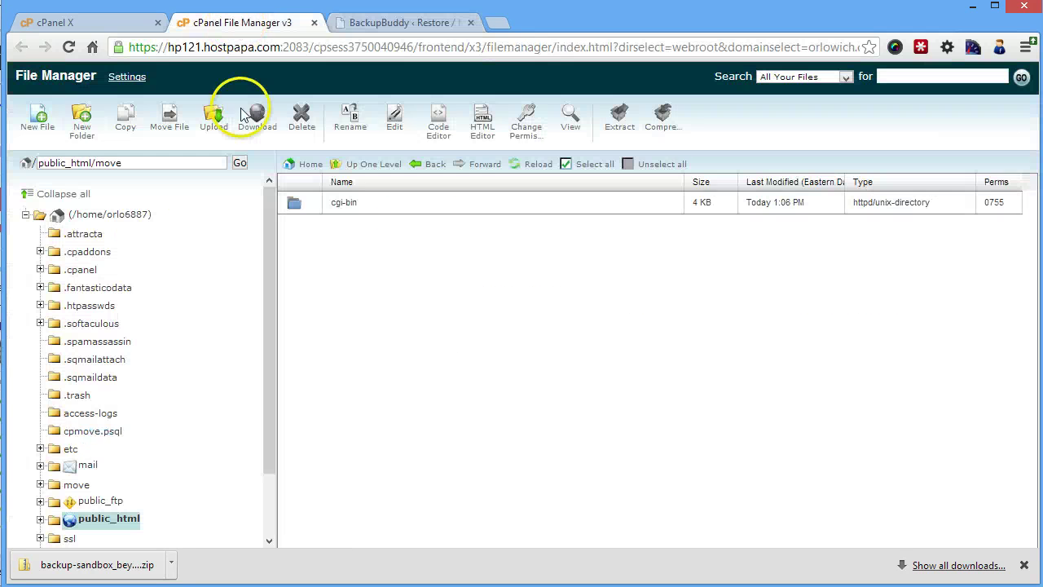
click(532, 170)
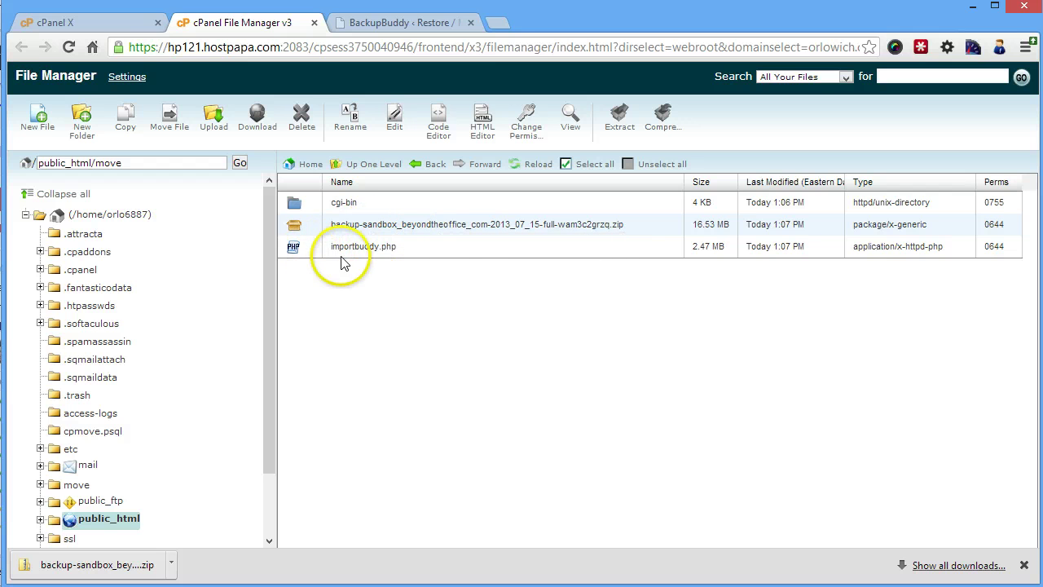
click(467, 224)
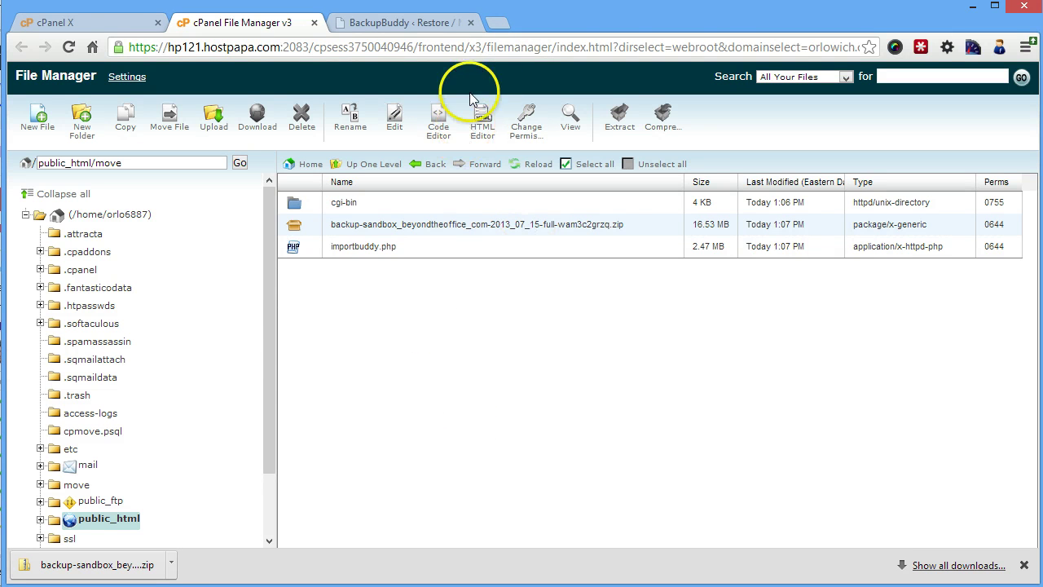
Step: Load move.beyondtheoffice.com in a new tab, which returns 403 Forbidden
click(497, 24)
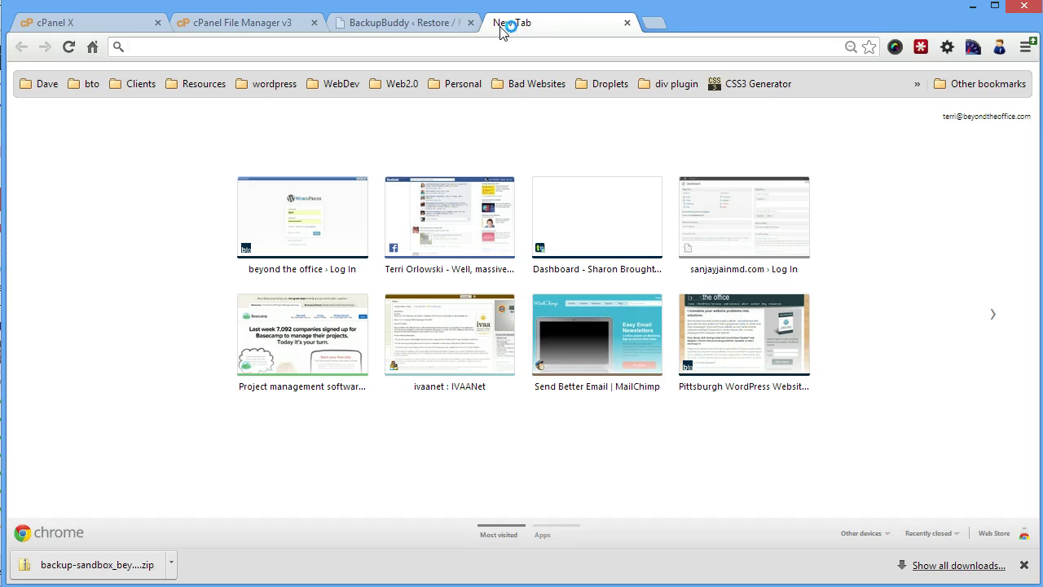
text(mov)
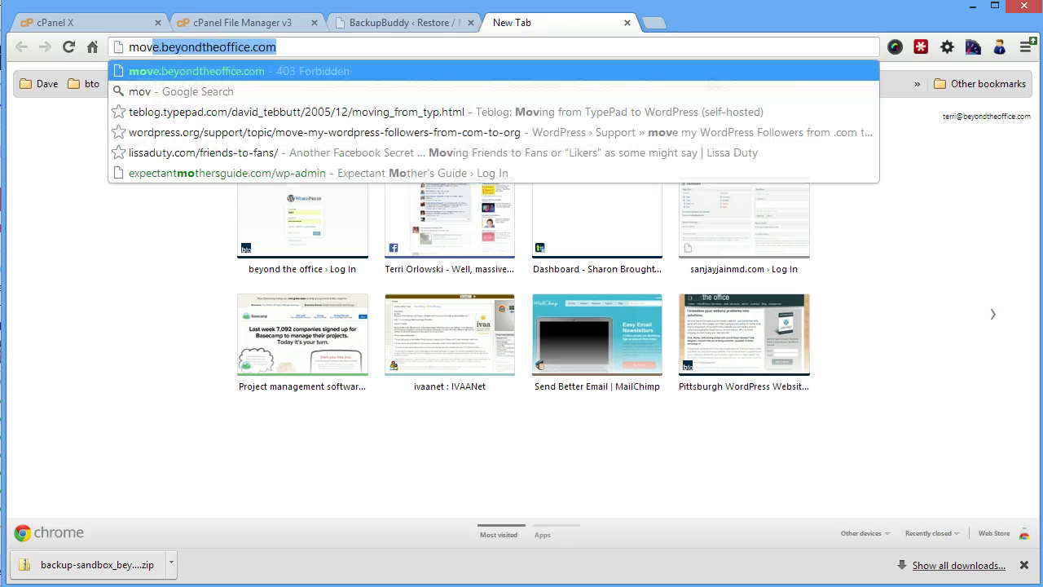
text(e.bo)
key(Return)
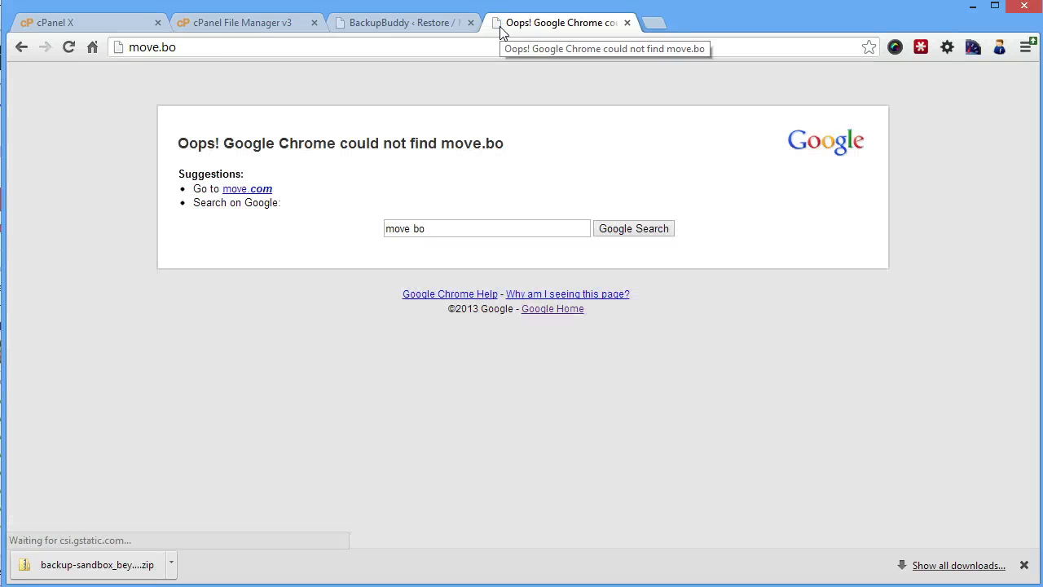
click(249, 49)
click(251, 51)
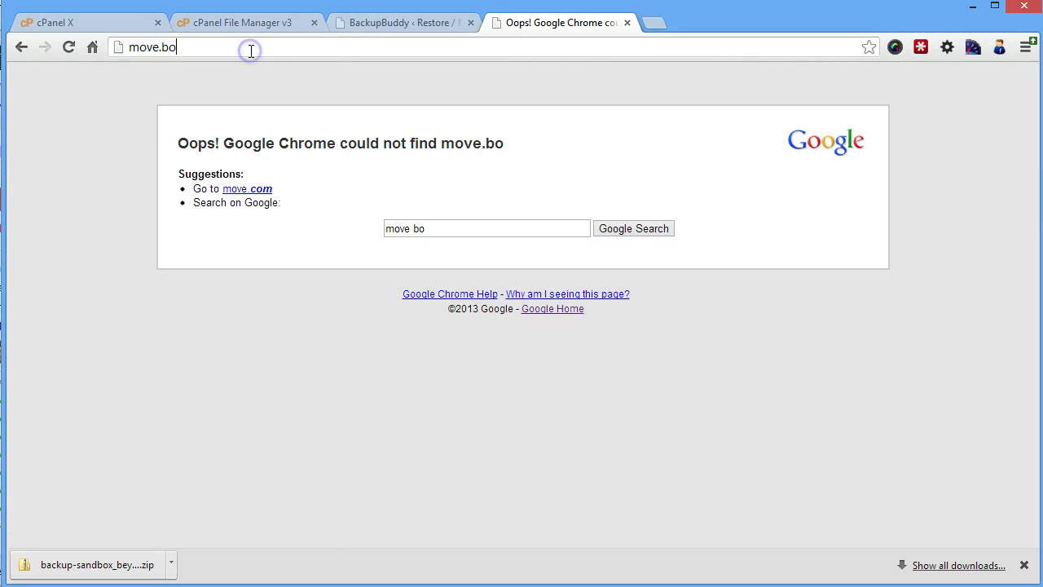
key(BackSpace)
text(eyn)
key(BackSpace)
text(o)
key(BackSpace)
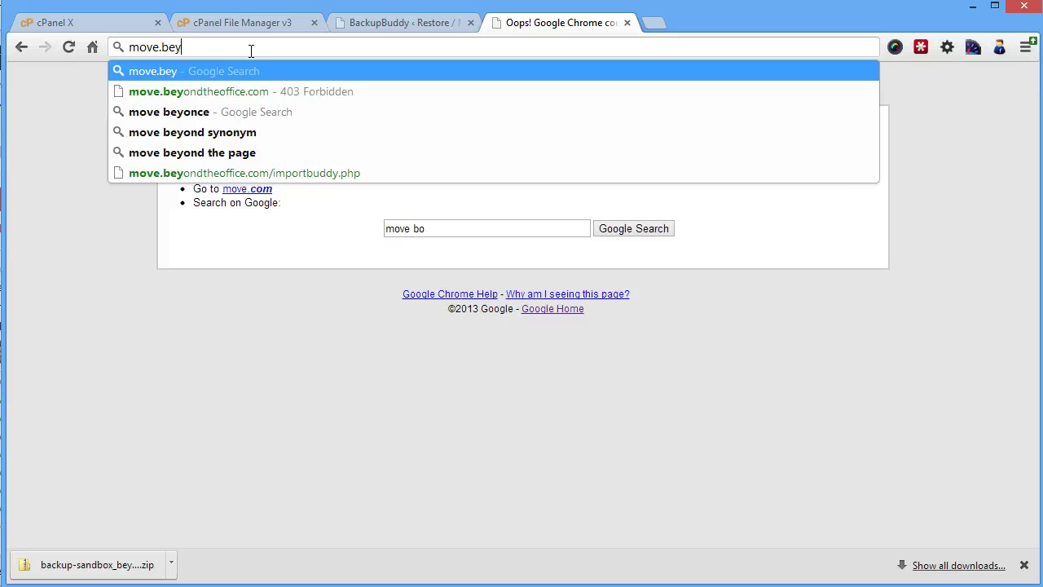
text(ondthe)
key(Return)
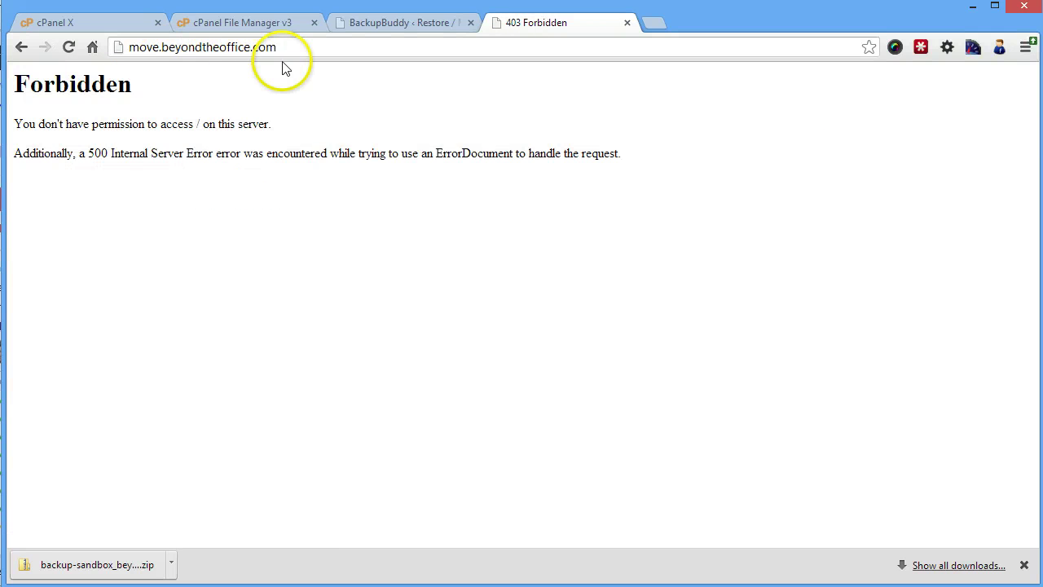
Step: Change the address to move.beyondtheoffice.com/importbuddy.php via the suggestion
click(293, 45)
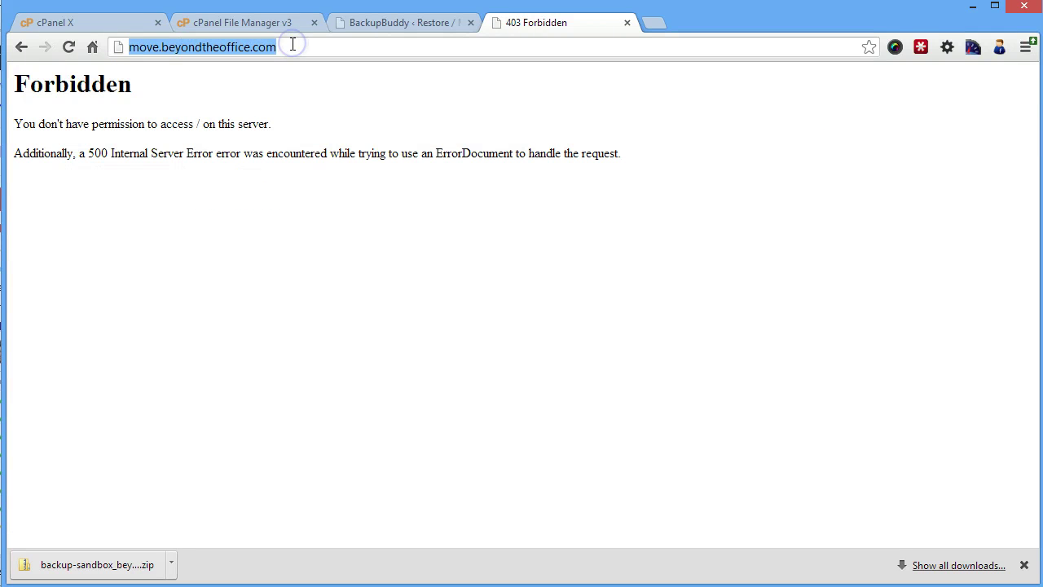
click(310, 45)
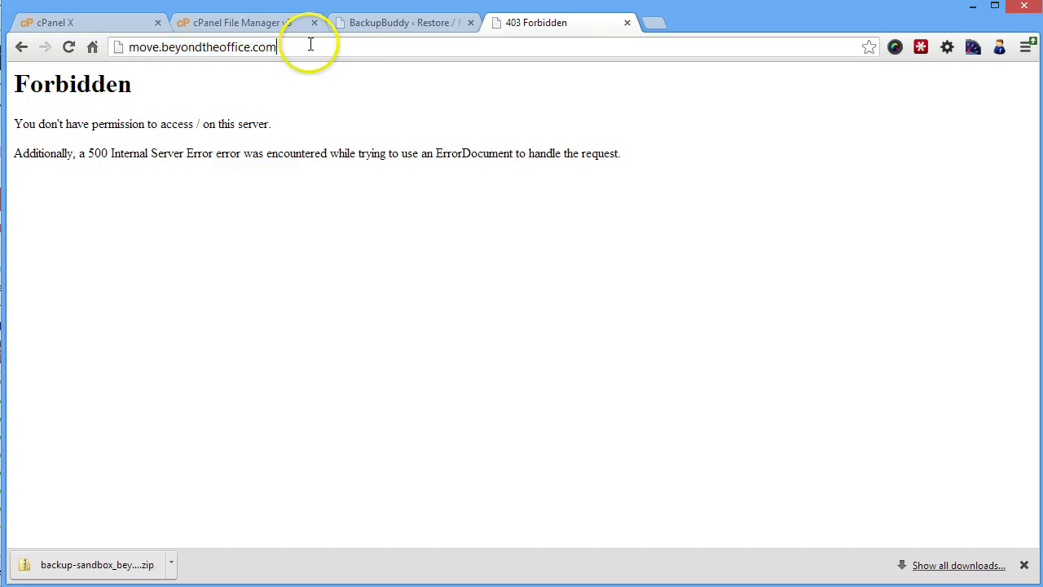
text(/impo)
key(Down)
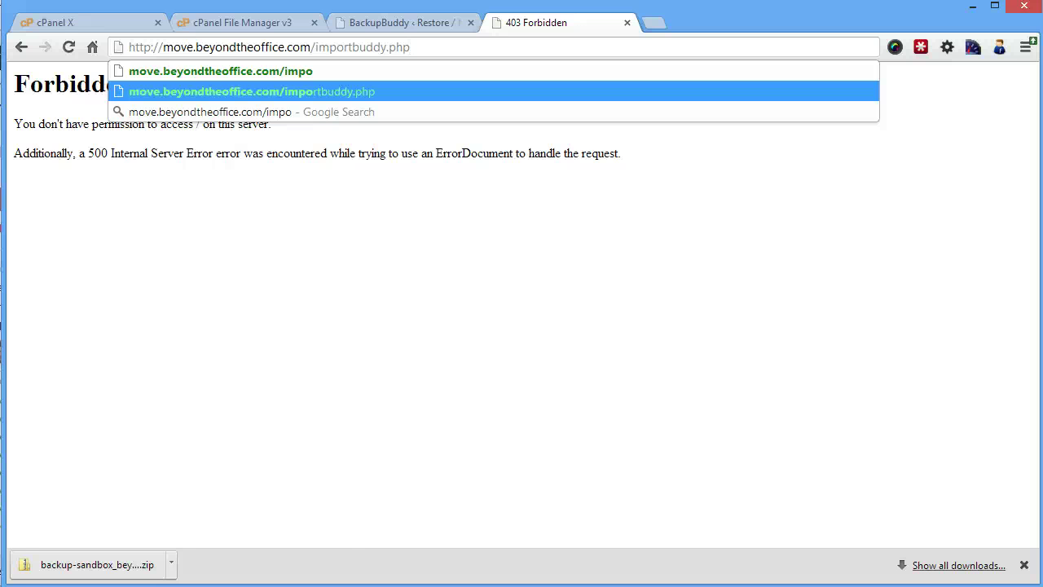
Step: Open importbuddy.php, authenticate with the ImportBuddy password, and start restoring the sandbox backup
key(Return)
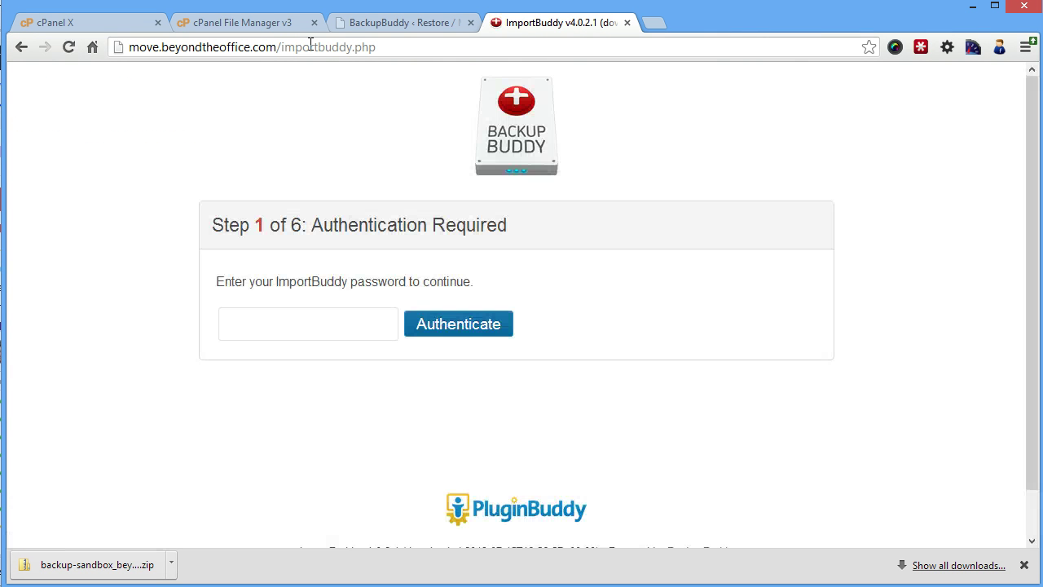
click(303, 319)
text(***)
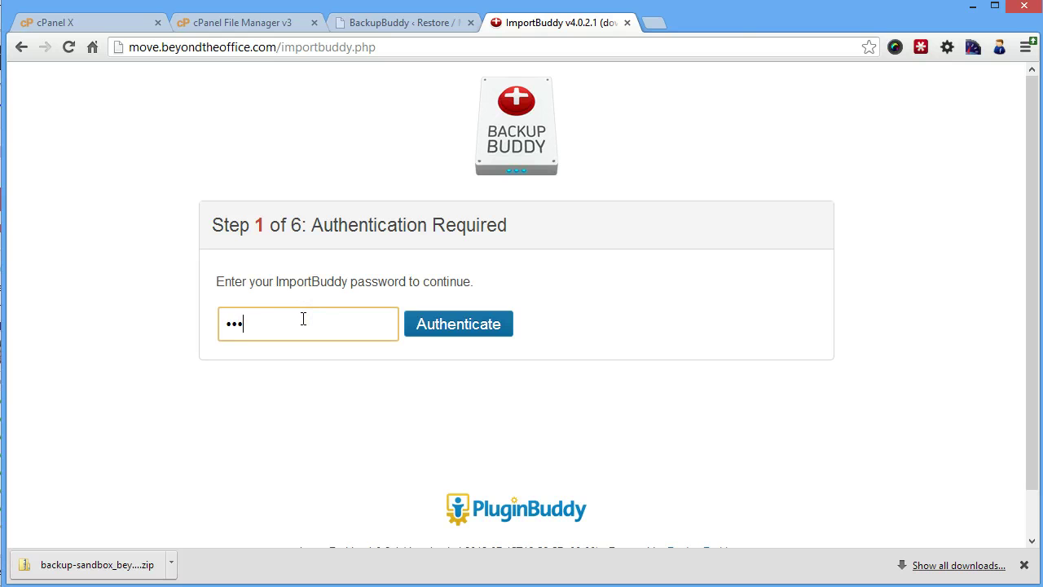
text(****)
key(Return)
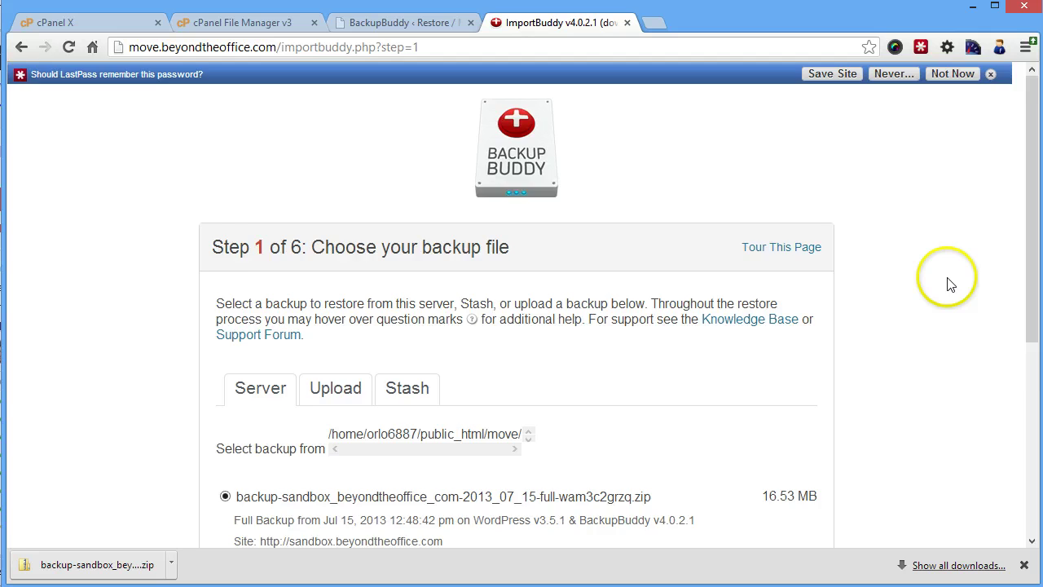
scroll(951, 280, down, 3)
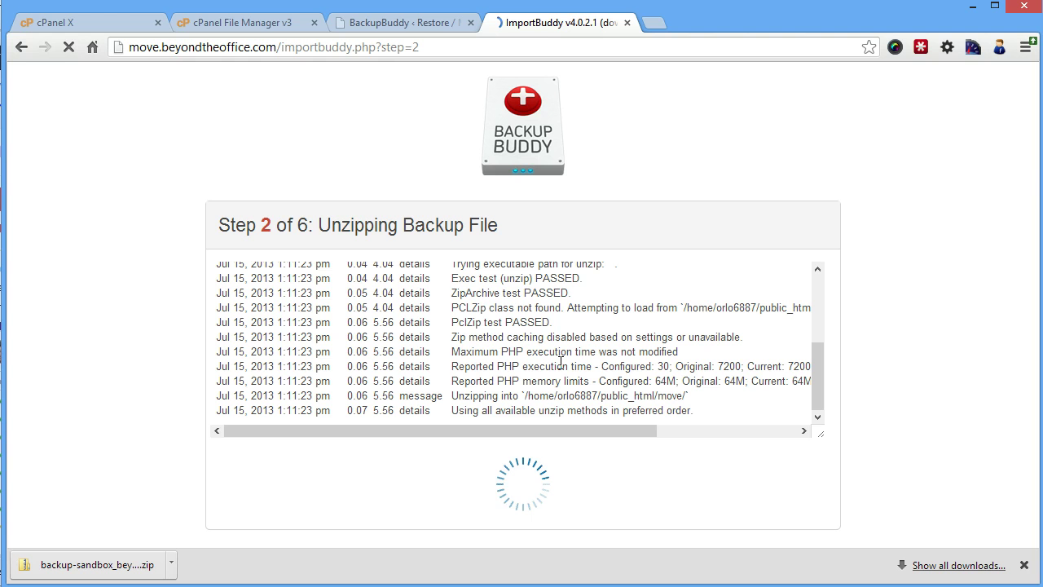
Step: Close Chrome's downloads bar while Step 2 finishes extracting the backup files
click(1025, 565)
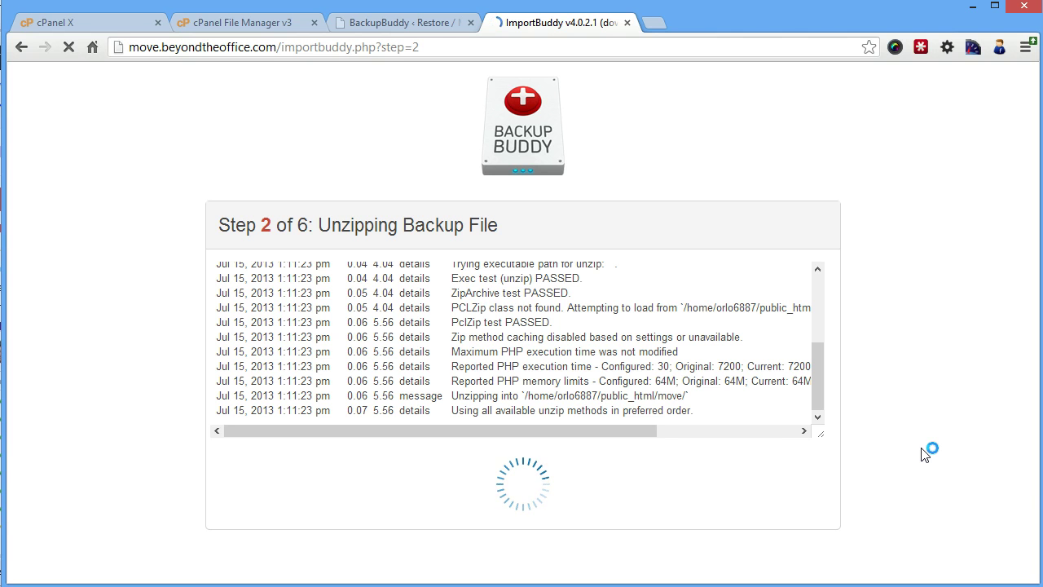
click(809, 451)
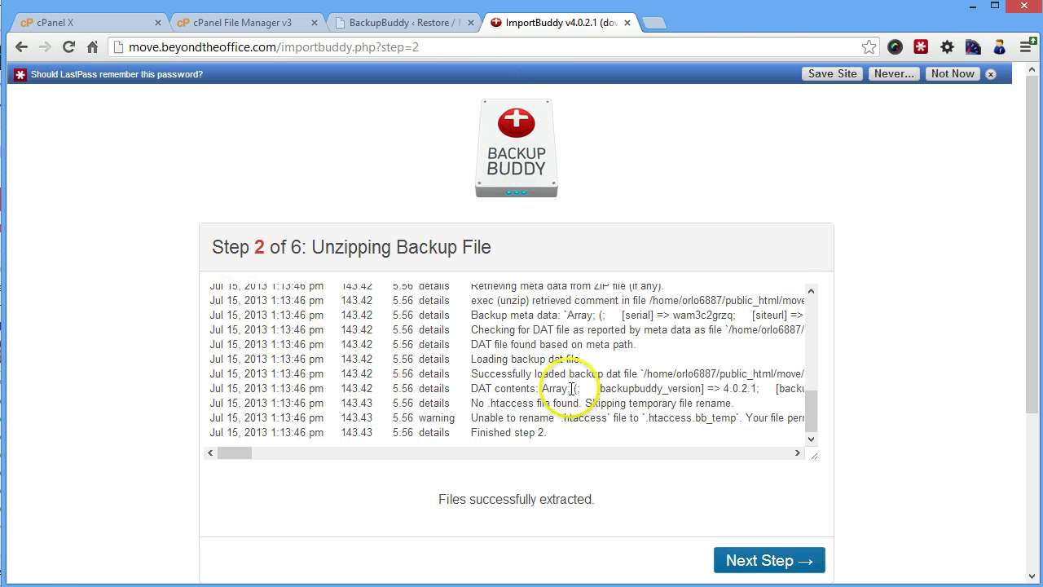
Step: On Step 3, change the database name and user suffixes from sbox to move
click(753, 561)
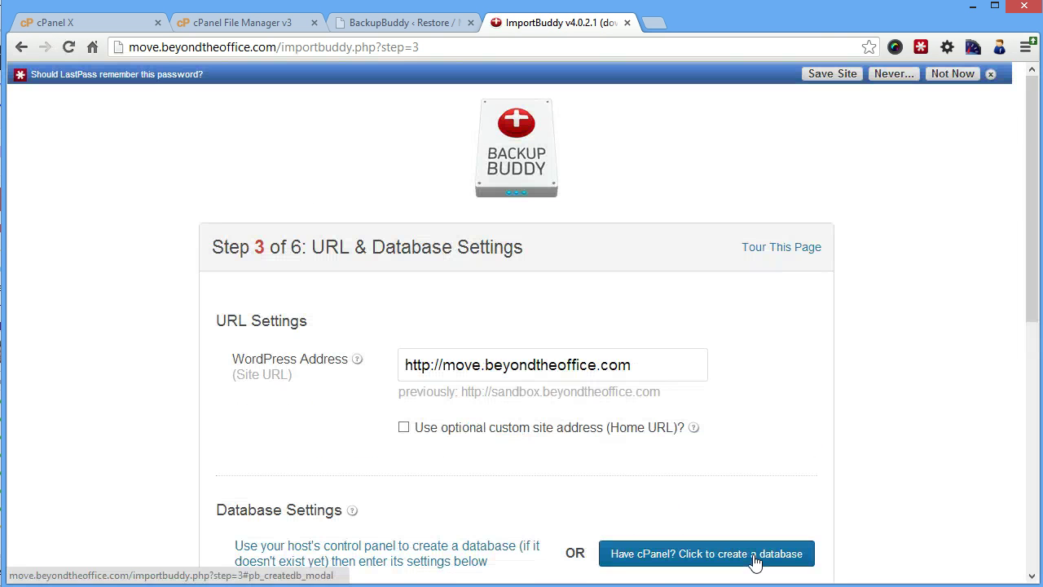
scroll(293, 358, down, 2)
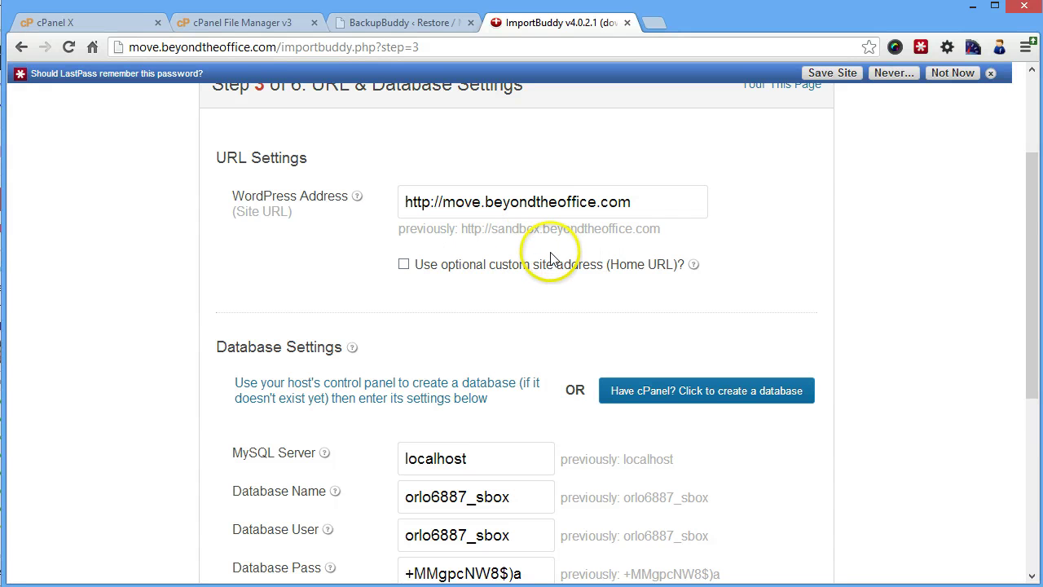
scroll(435, 372, down, 1)
scroll(499, 369, down, 1)
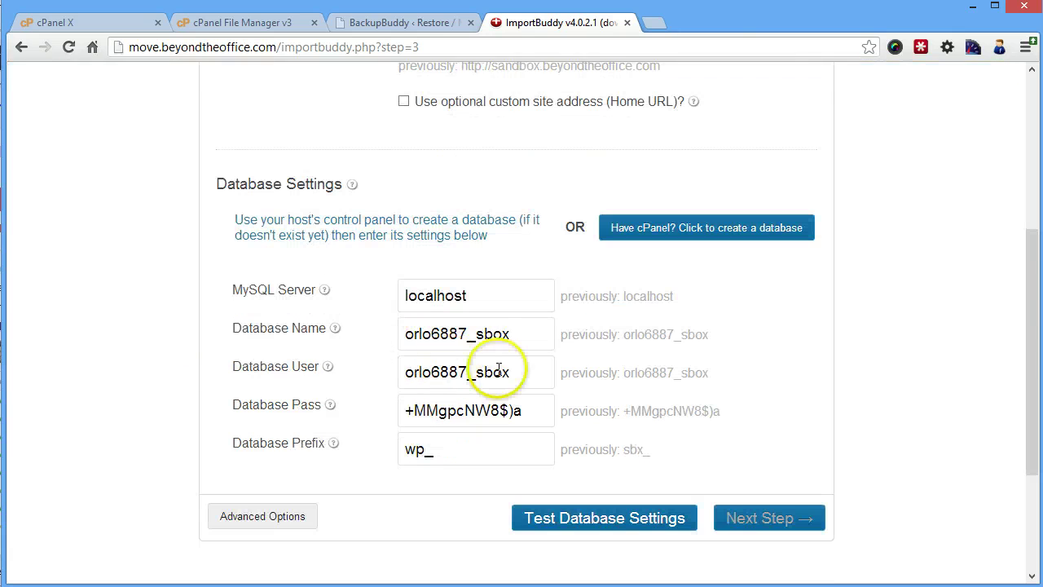
drag(477, 335, 512, 335)
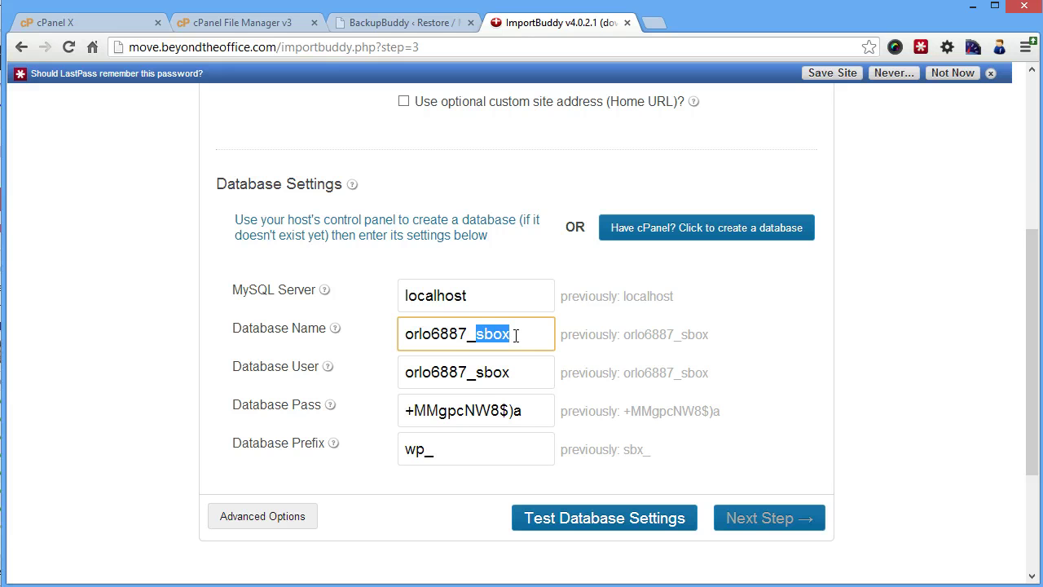
text(move)
key(Tab)
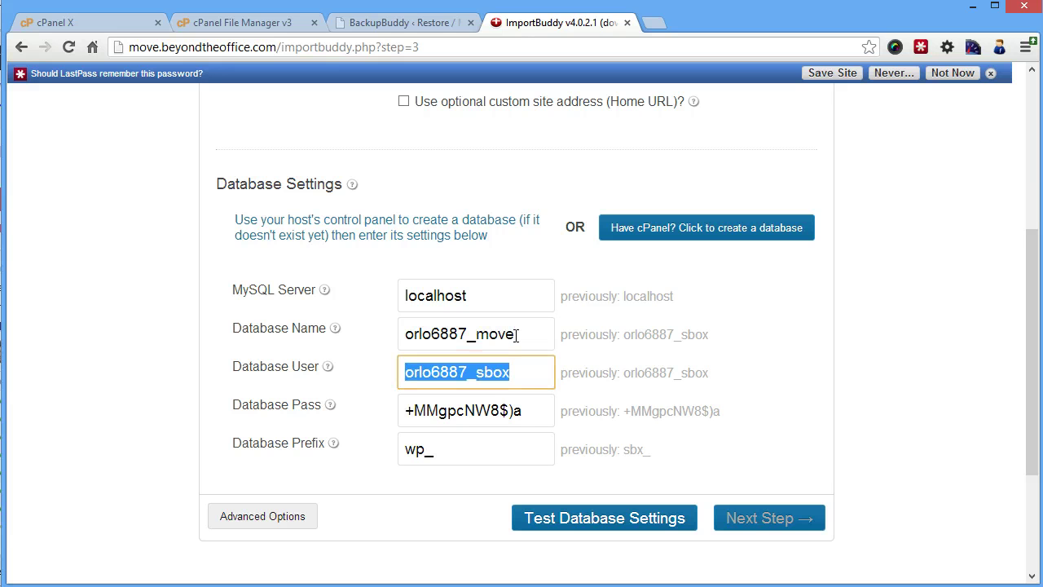
key(End)
key(BackSpace)
text(move)
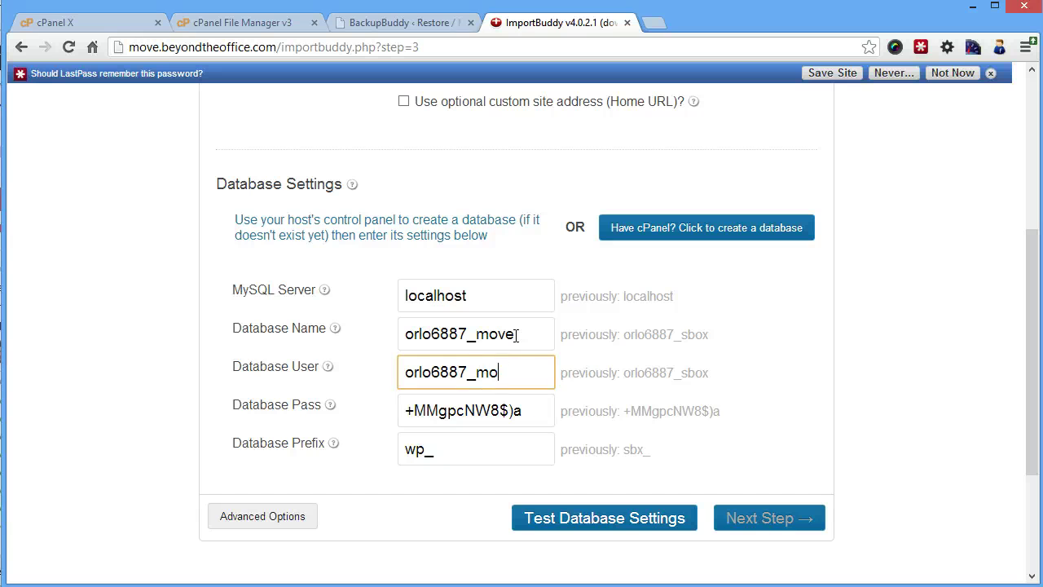
Step: Paste the new database password copied from Notepad and set the table prefix to mv_
key(Tab)
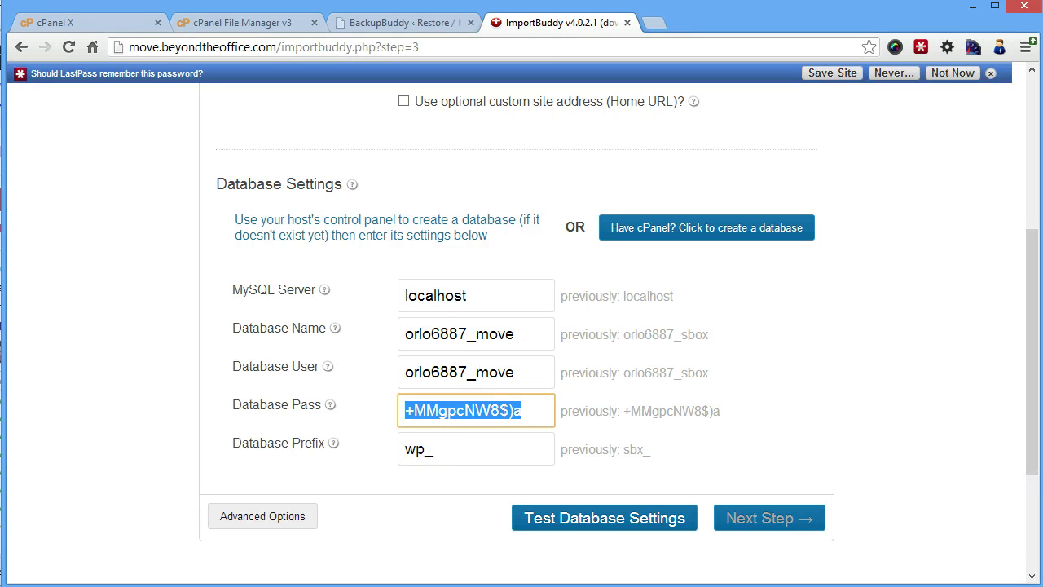
key(alt+Tab)
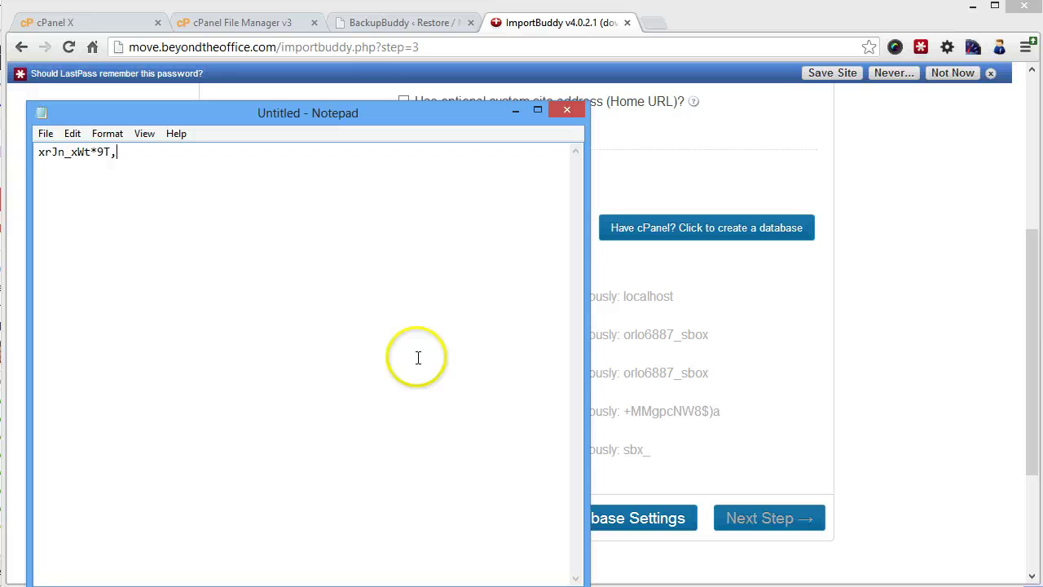
key(ctrl+a)
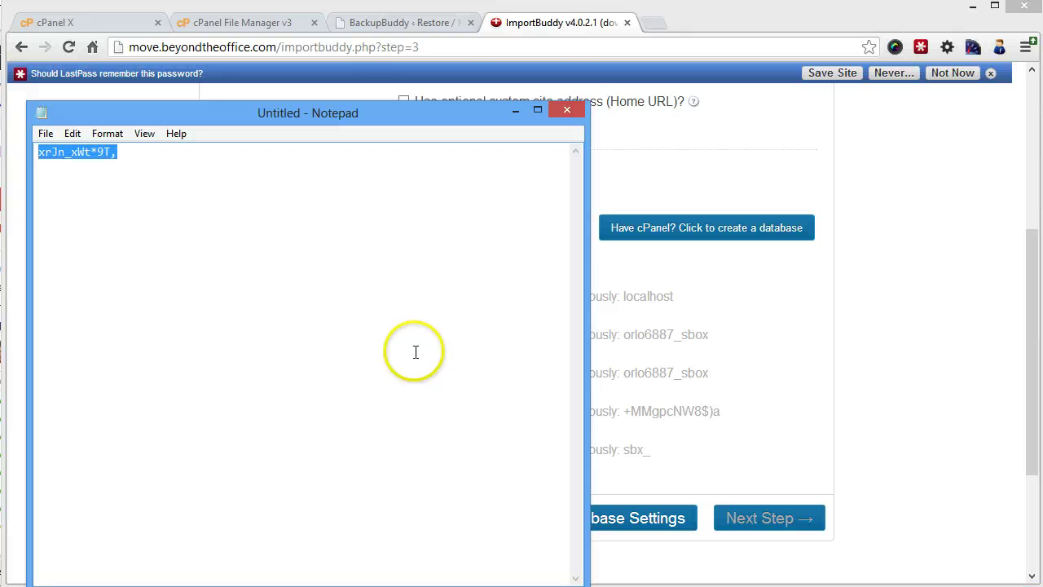
key(ctrl+c)
click(831, 367)
drag(512, 413, 443, 412)
key(ctrl+v)
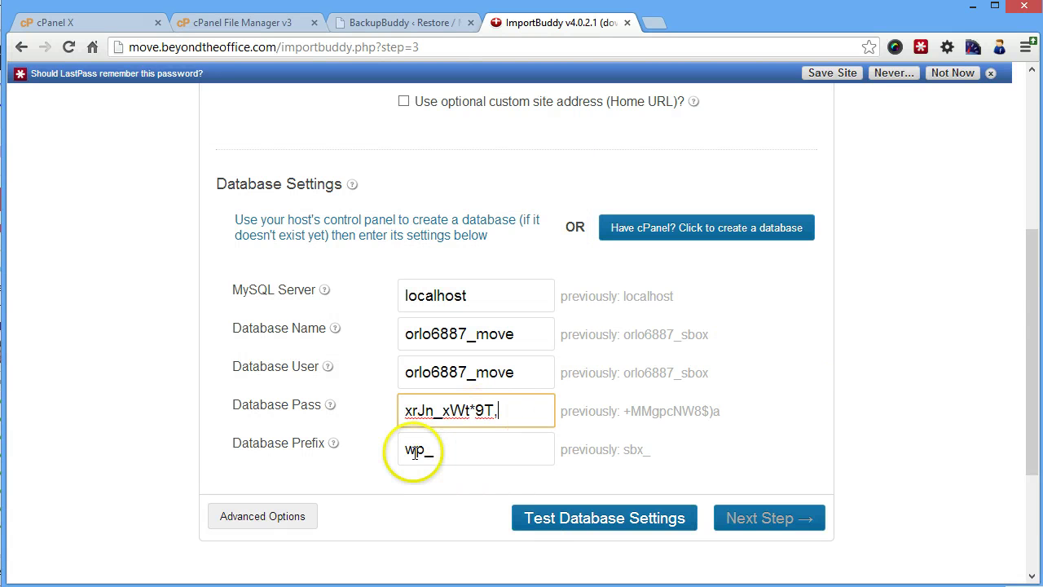
drag(429, 450, 393, 458)
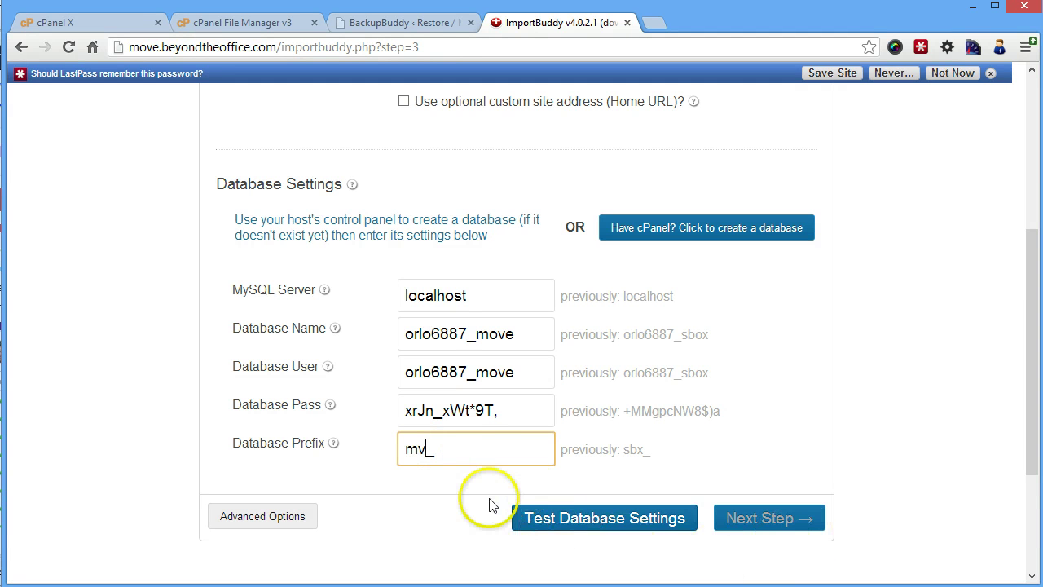
Step: Test the database settings until all checks pass, then run the Step 4 database import
click(599, 520)
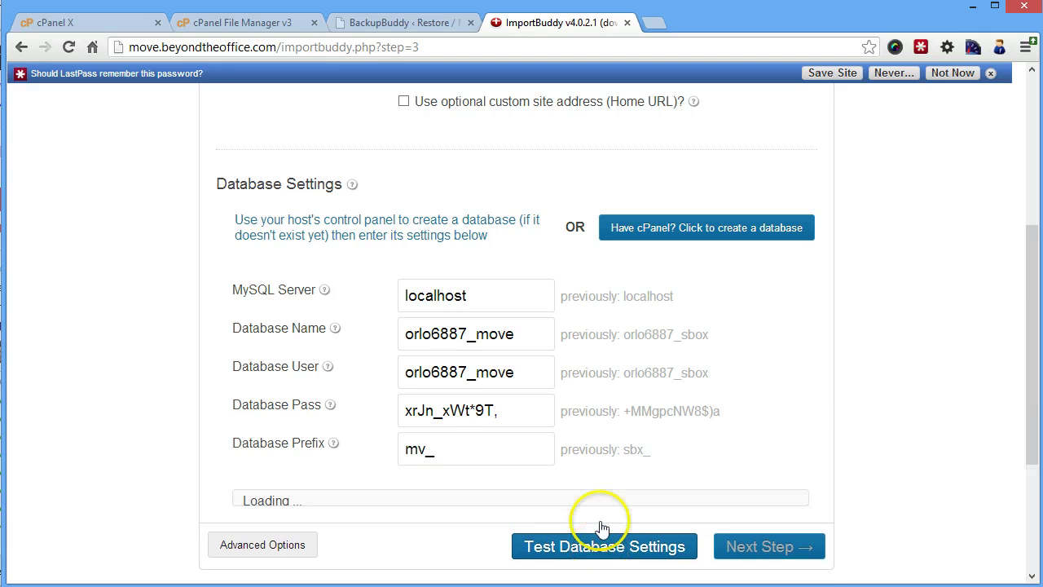
scroll(664, 478, down, 2)
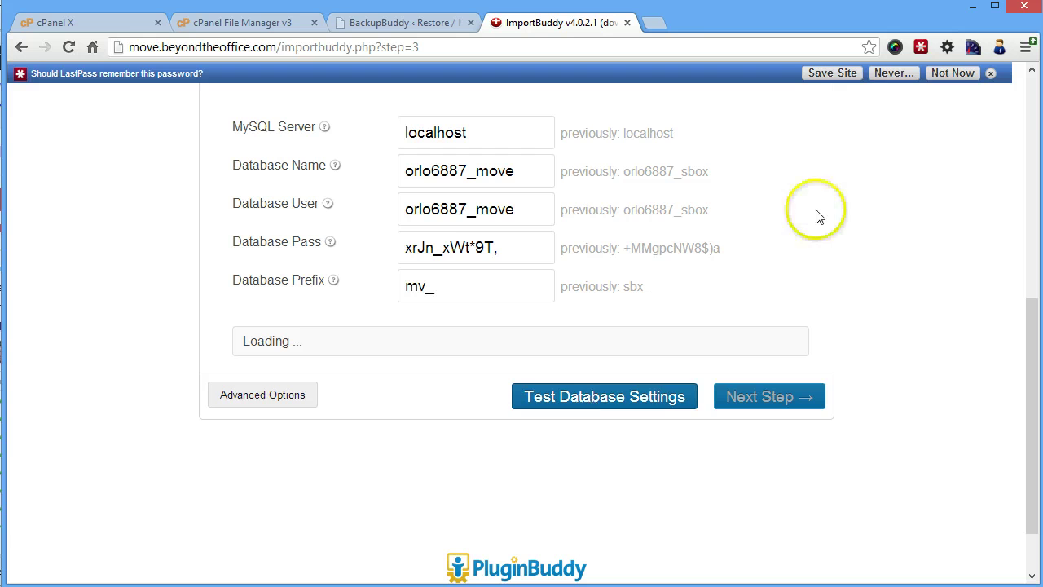
click(990, 73)
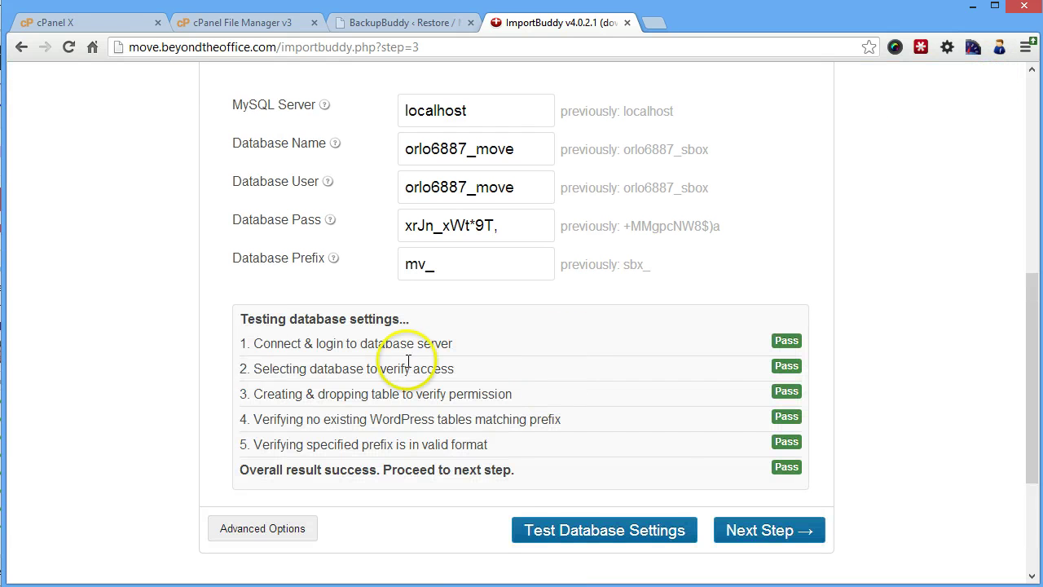
click(797, 538)
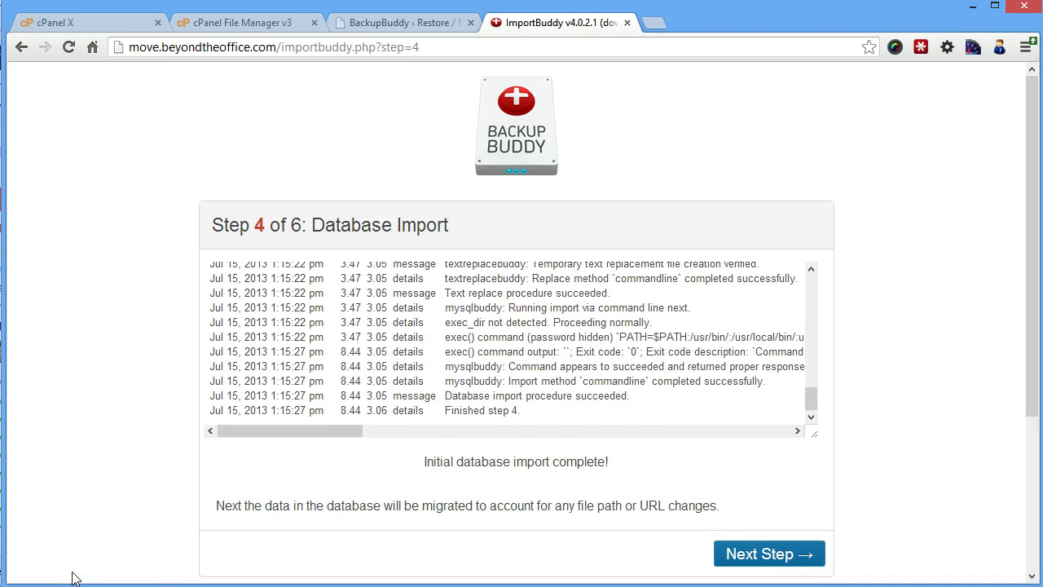
scroll(584, 396, down, 2)
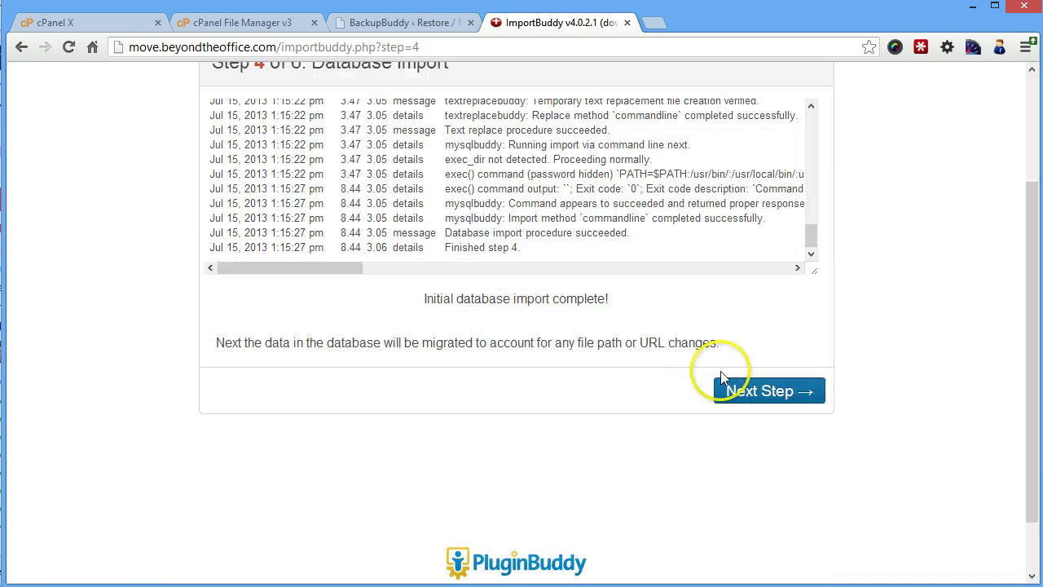
Step: Finish Step 5 and open the imported move.beyondtheoffice.com site in a new tab
click(762, 393)
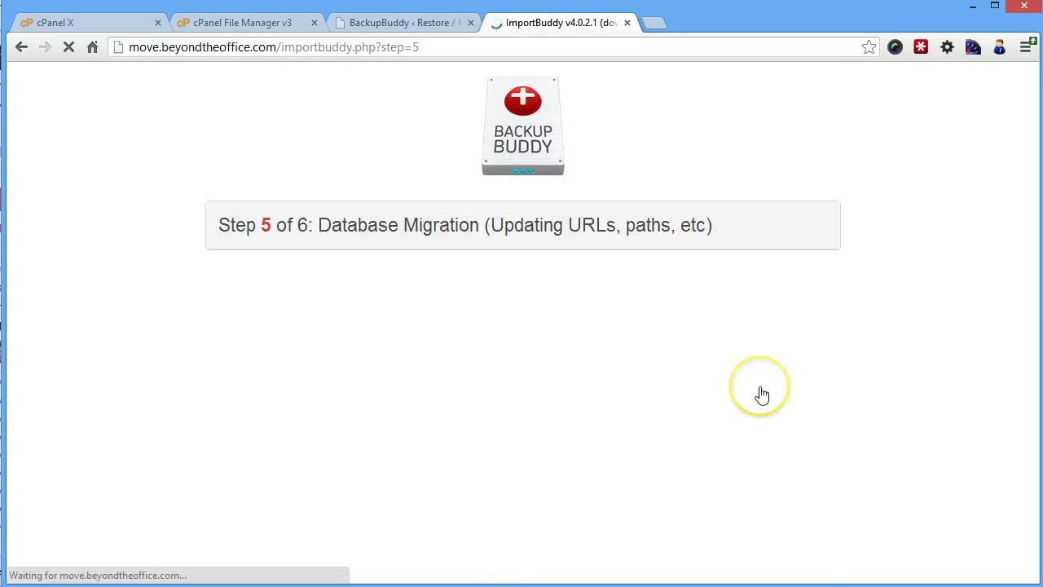
scroll(881, 361, down, 3)
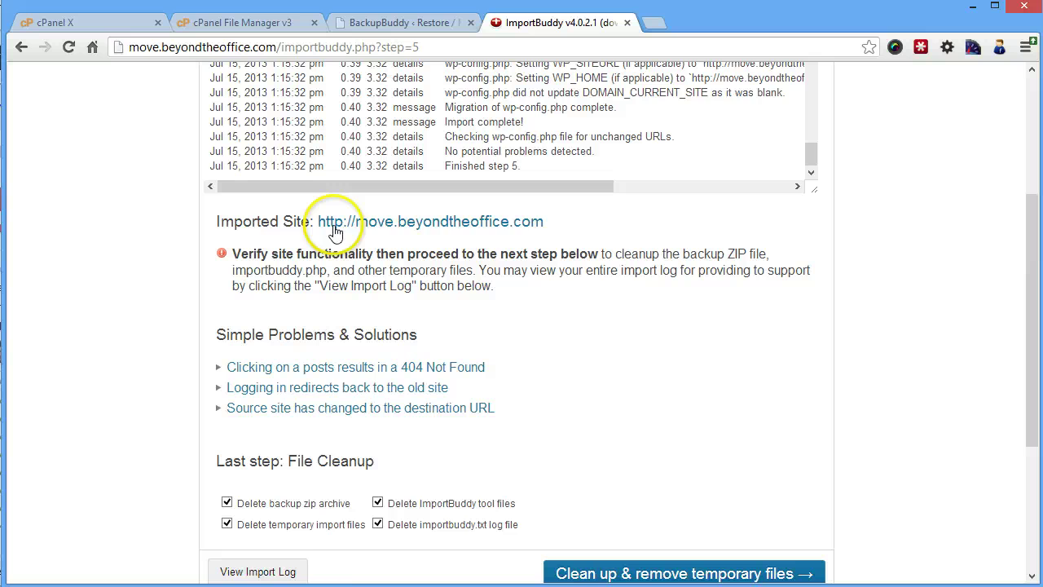
scroll(698, 373, up, 1)
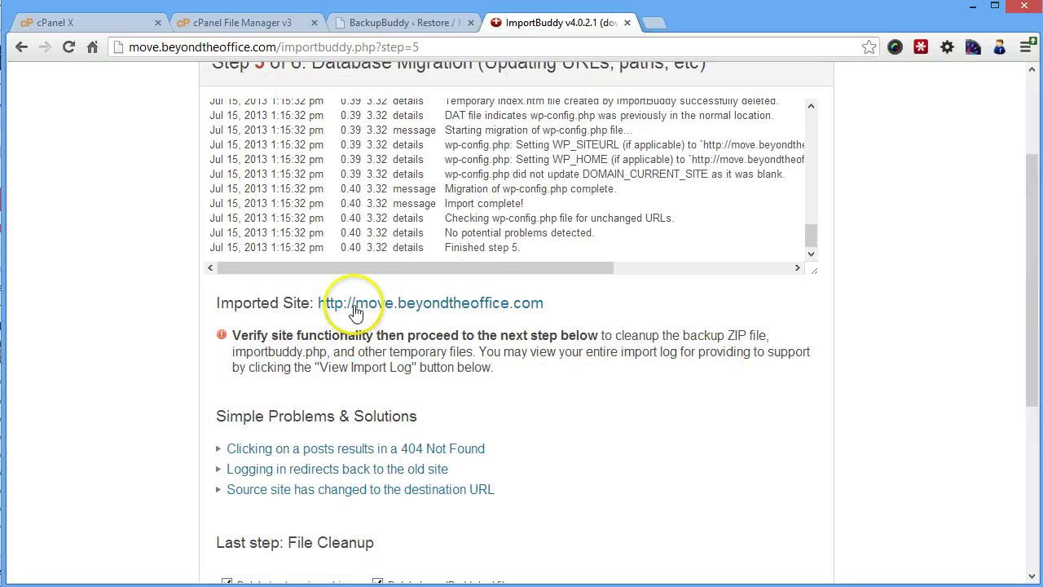
scroll(636, 342, down, 1)
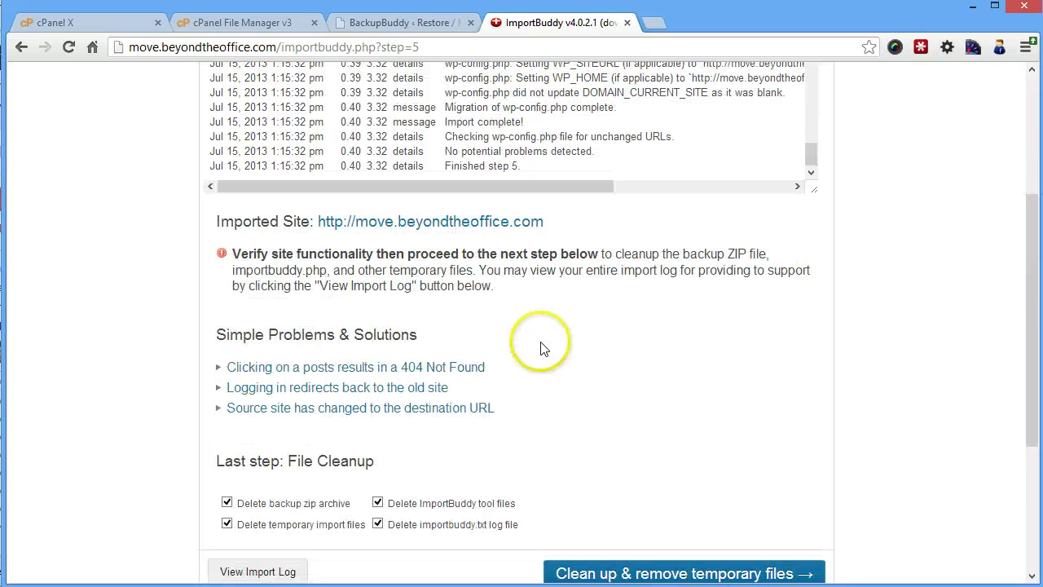
right_click(380, 221)
click(471, 242)
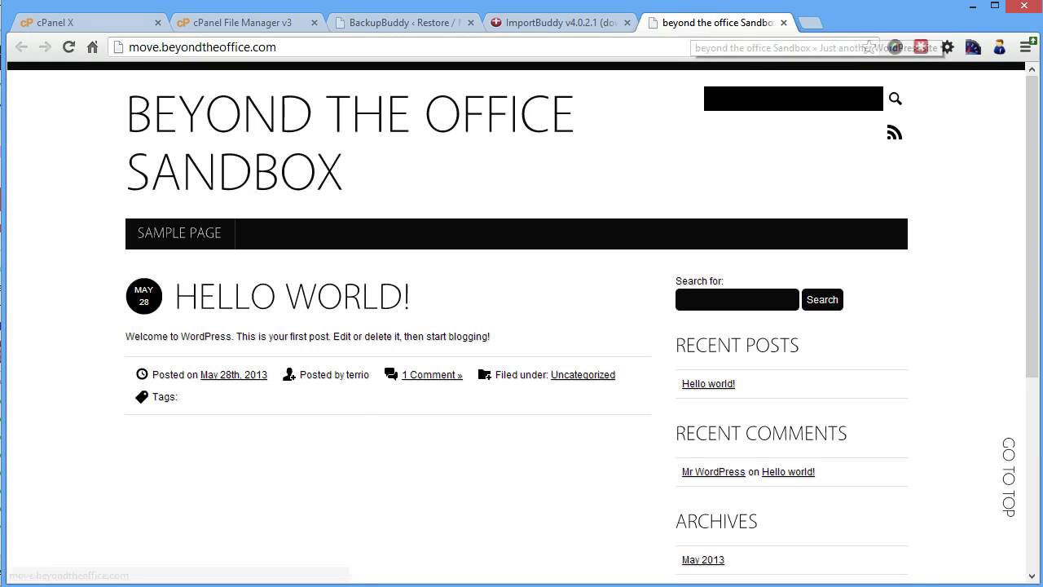
Step: Compare the imported site's front page with the original sandbox site's front page
click(334, 22)
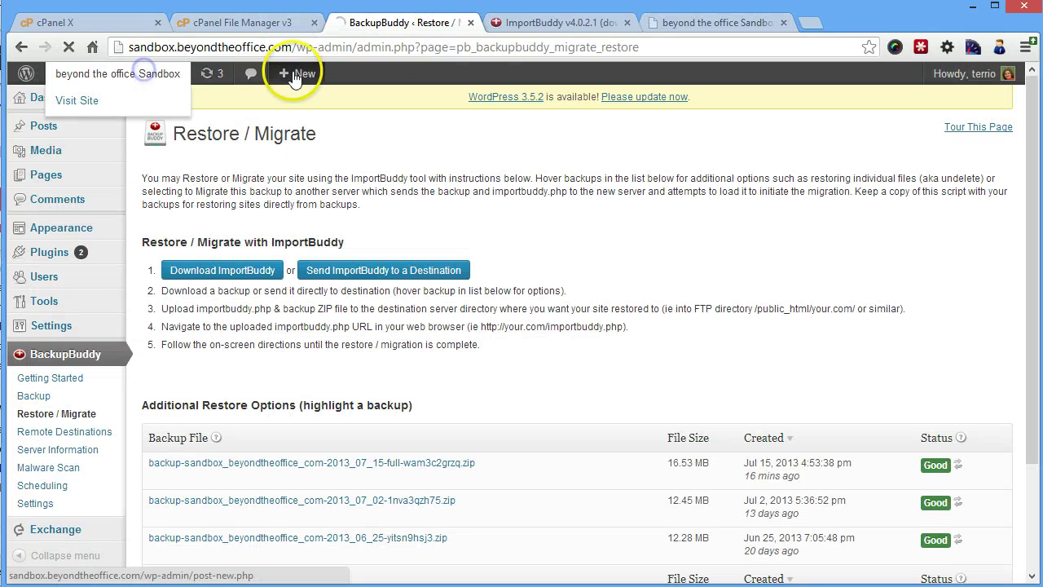
click(172, 81)
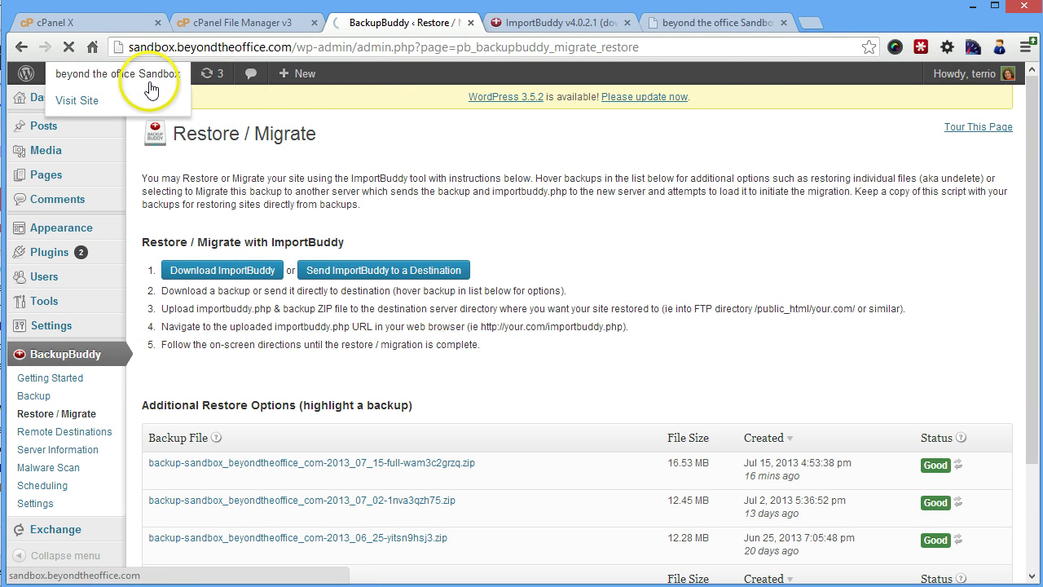
click(744, 27)
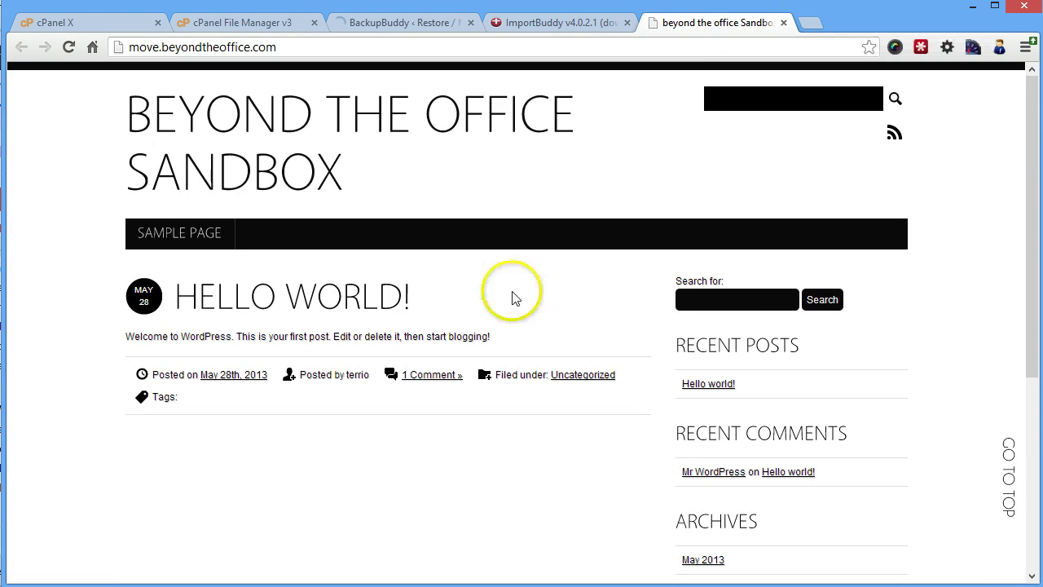
click(381, 24)
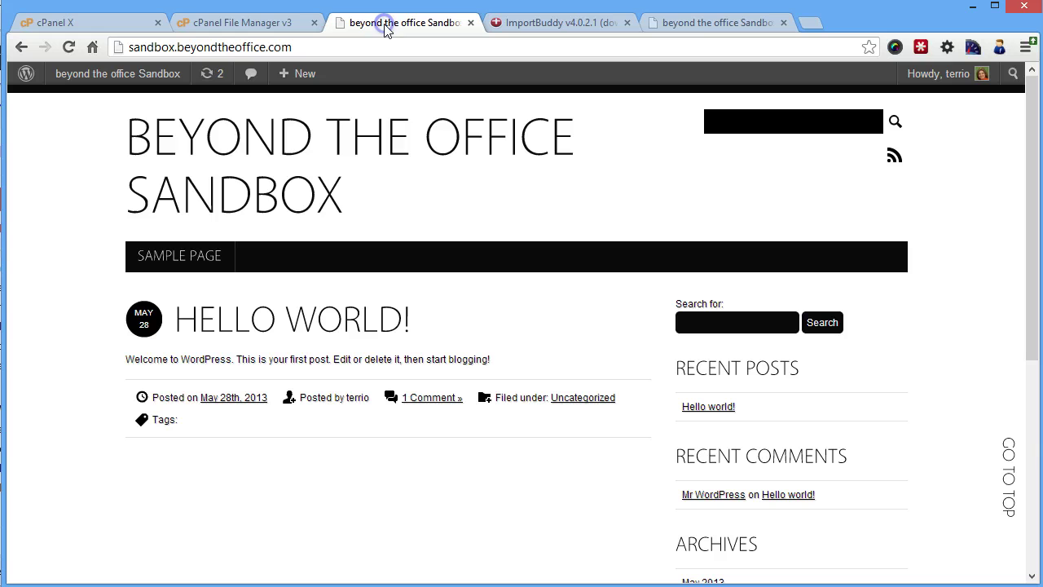
click(692, 23)
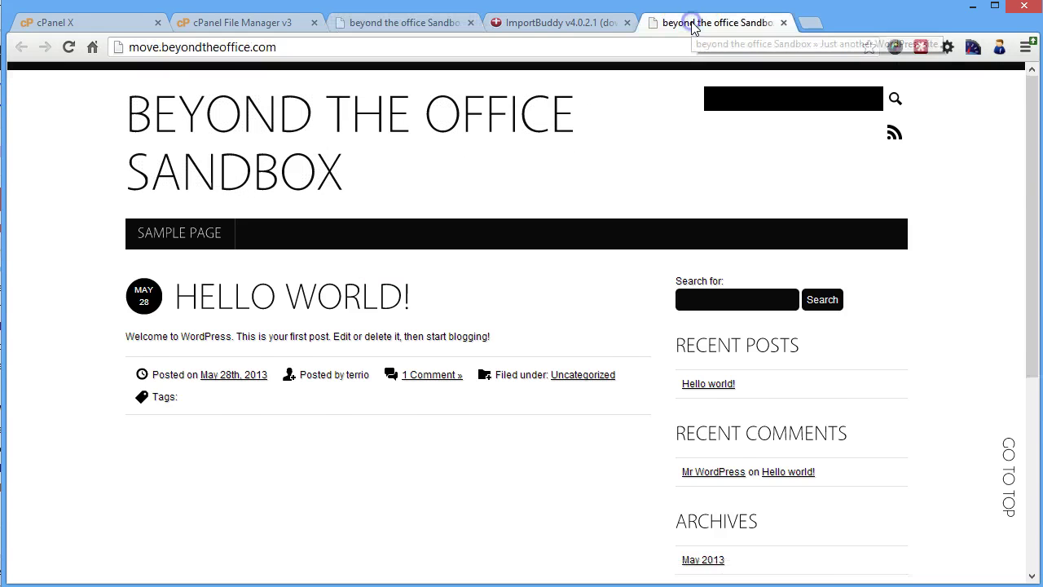
click(542, 22)
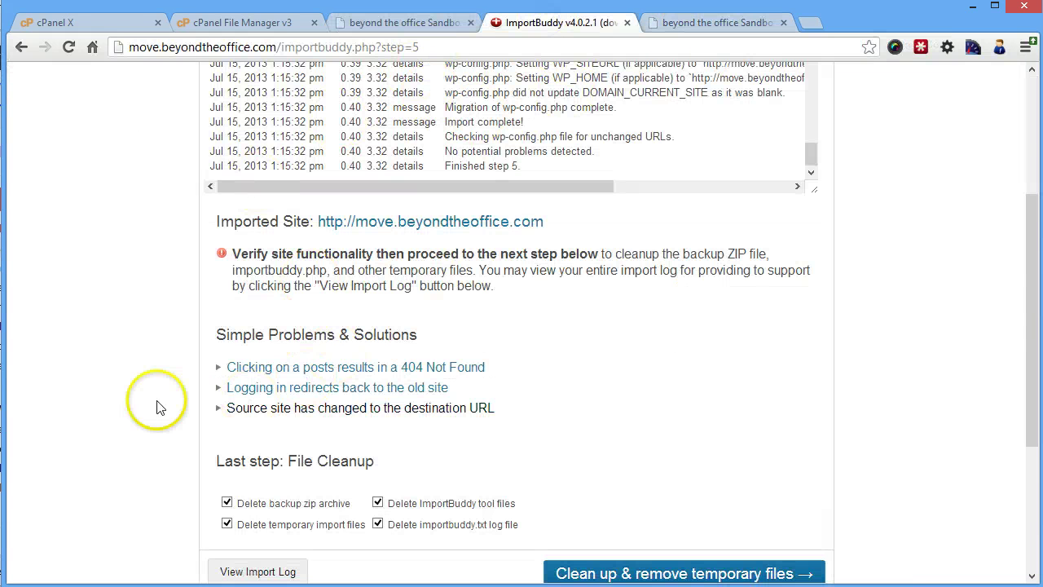
Step: Run the final cleanup with all File Cleanup boxes checked, deleting the backup archive and temporary import files
scroll(601, 459, down, 1)
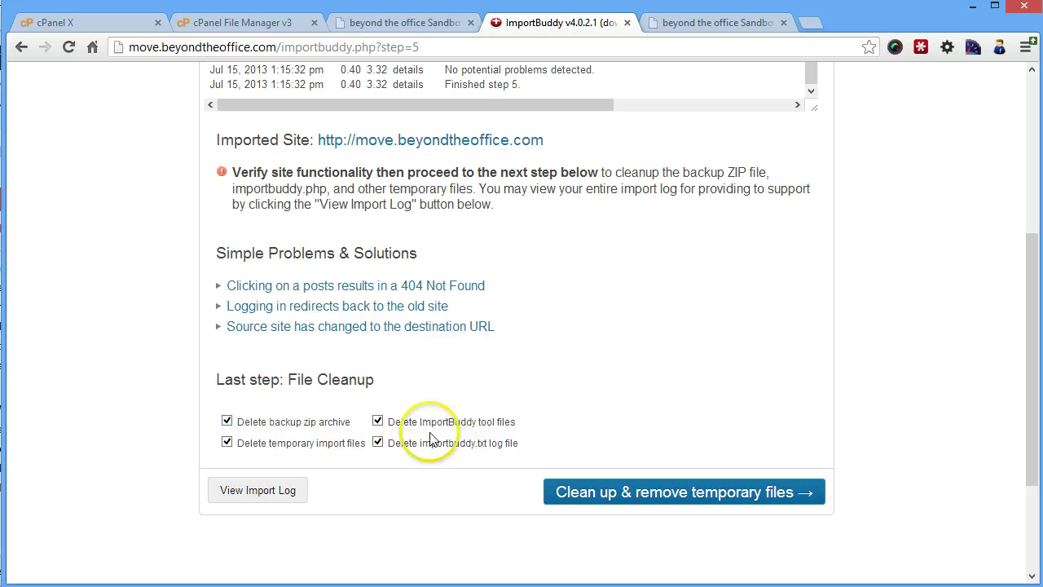
click(589, 493)
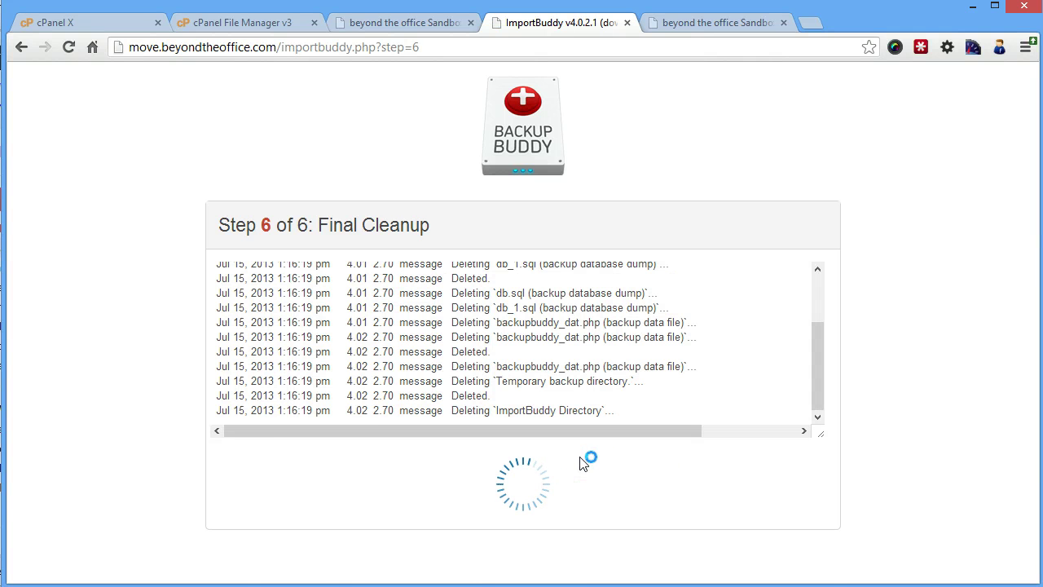
scroll(584, 460, down, 10)
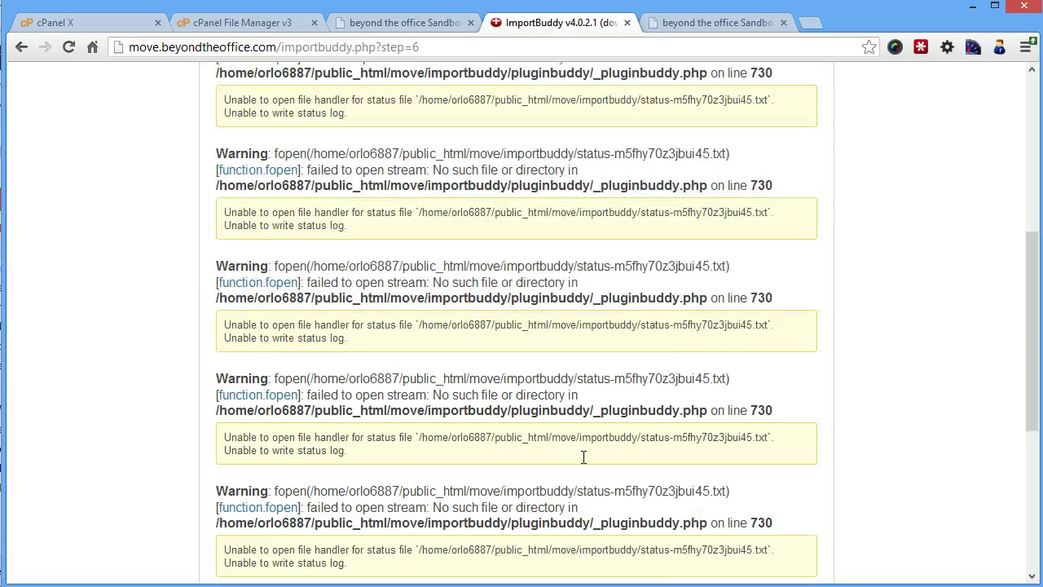
scroll(584, 457, down, 4)
click(721, 25)
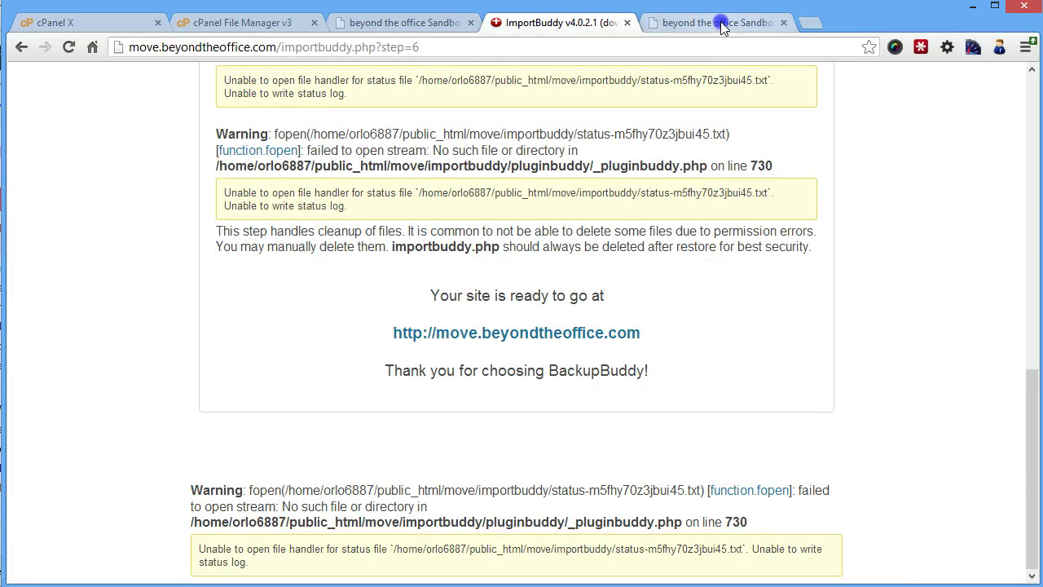
Step: Load the admin login page at move.beyondtheoffice.com/wp-admin
click(312, 46)
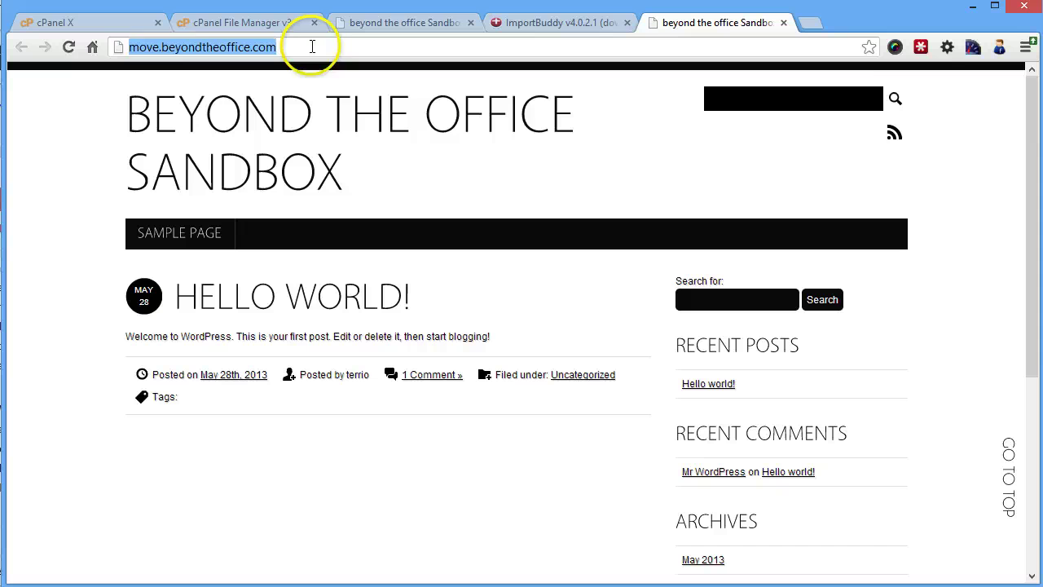
click(324, 47)
text(/wp-admin)
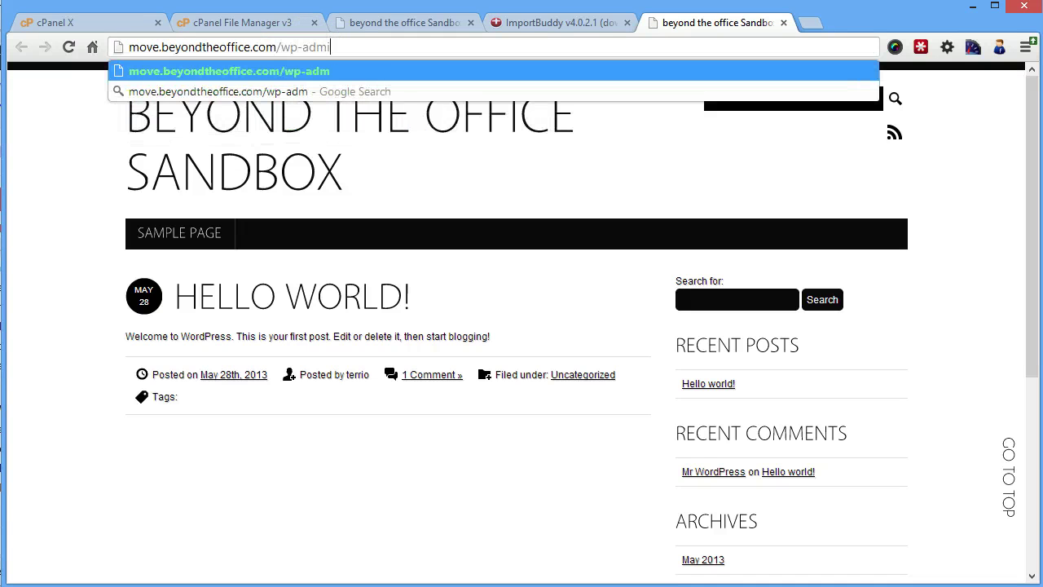
key(Return)
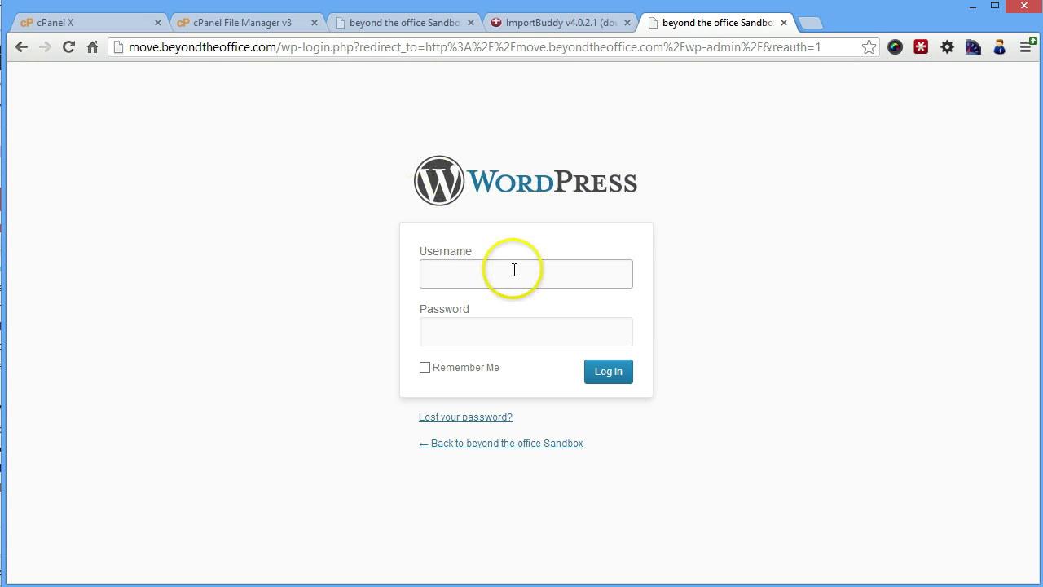
Step: Log in with the admin username and password, then return to the original sandbox site
text(terrio)
key(Tab)
text(*)
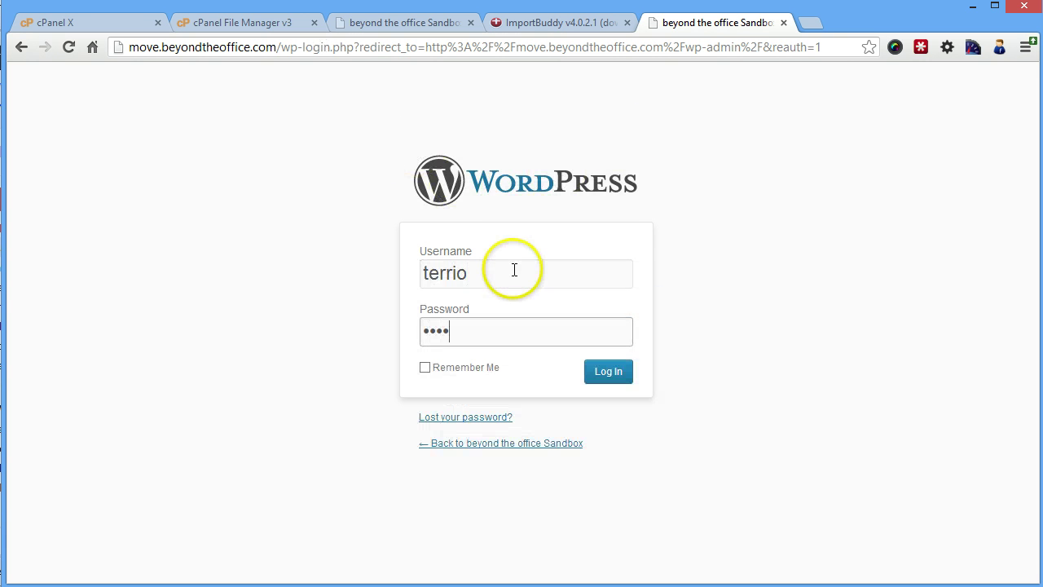
key(ctrl+a)
text(***************)
key(Return)
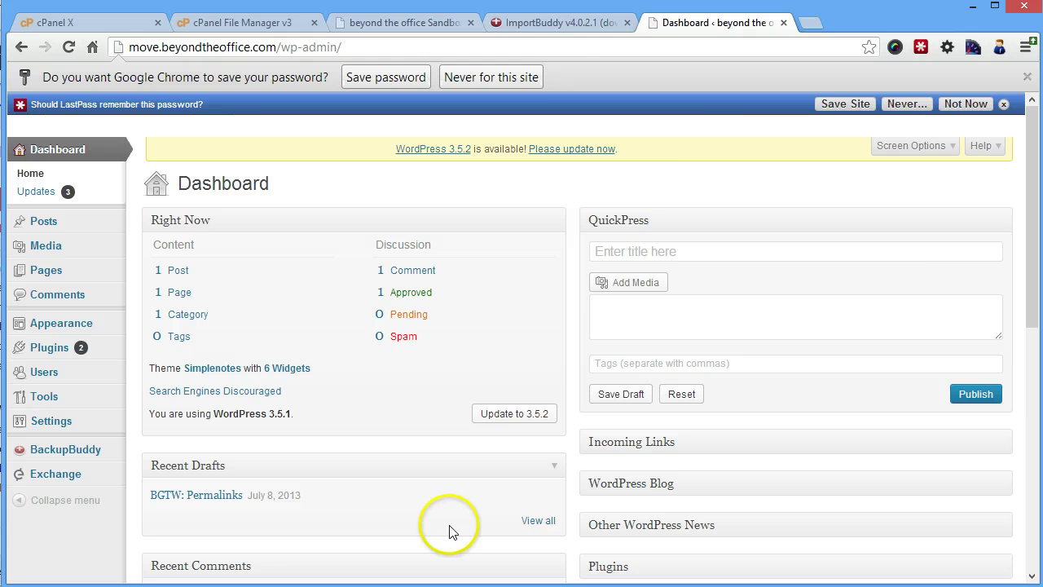
click(538, 23)
click(396, 29)
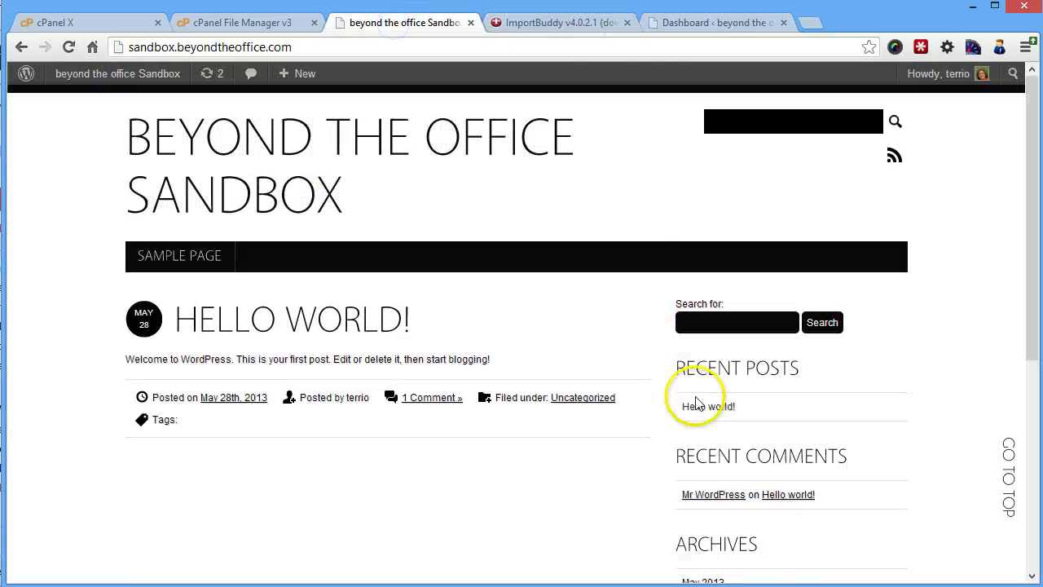